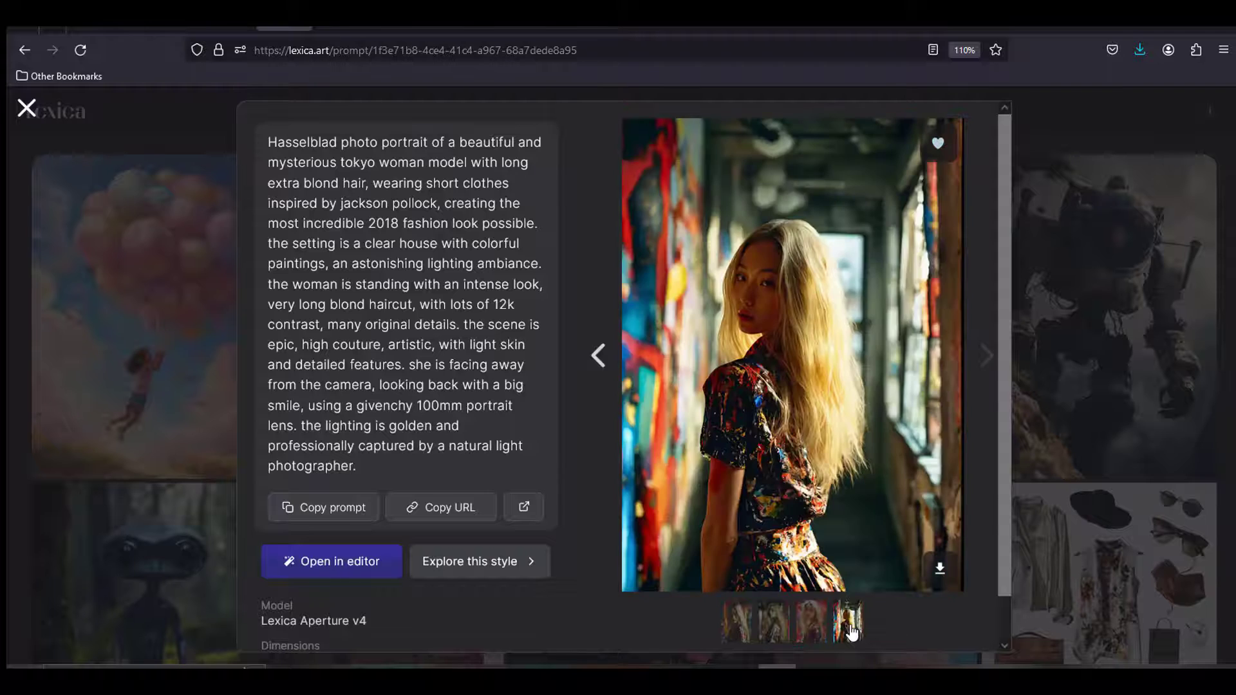
Step: View the first variation of the blonde portrait, copy its URL and open the prompt on its own page
click(739, 625)
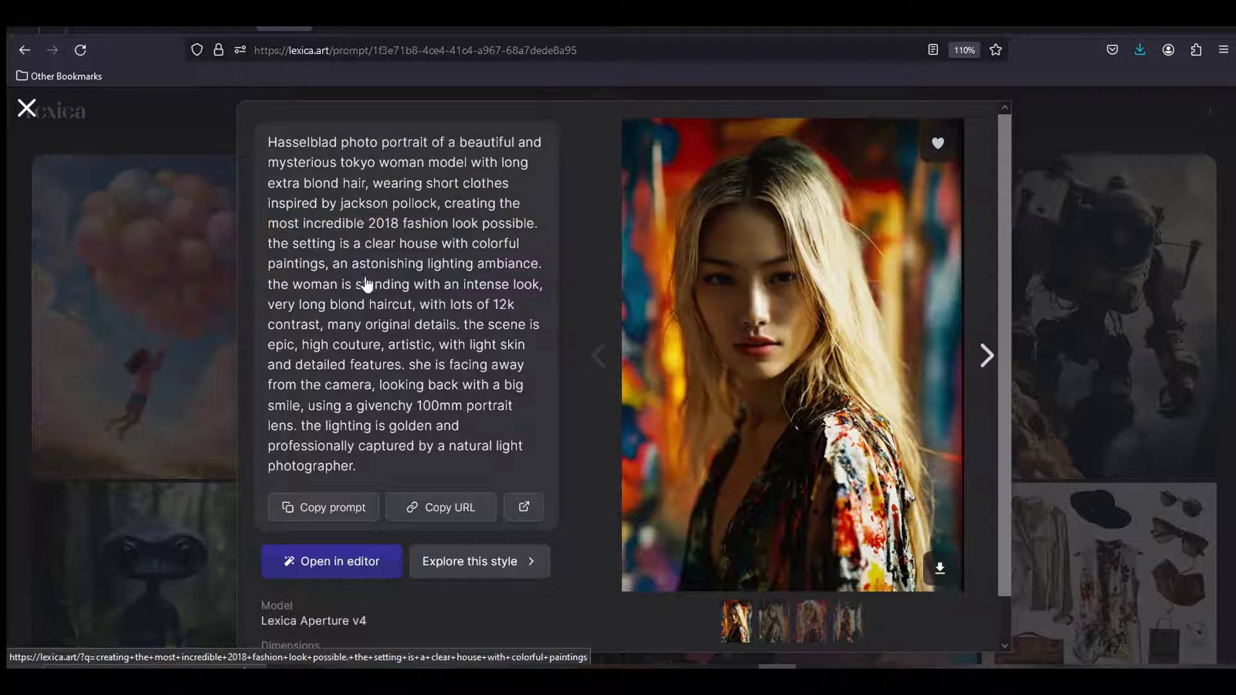
scroll(332, 441, down, 1)
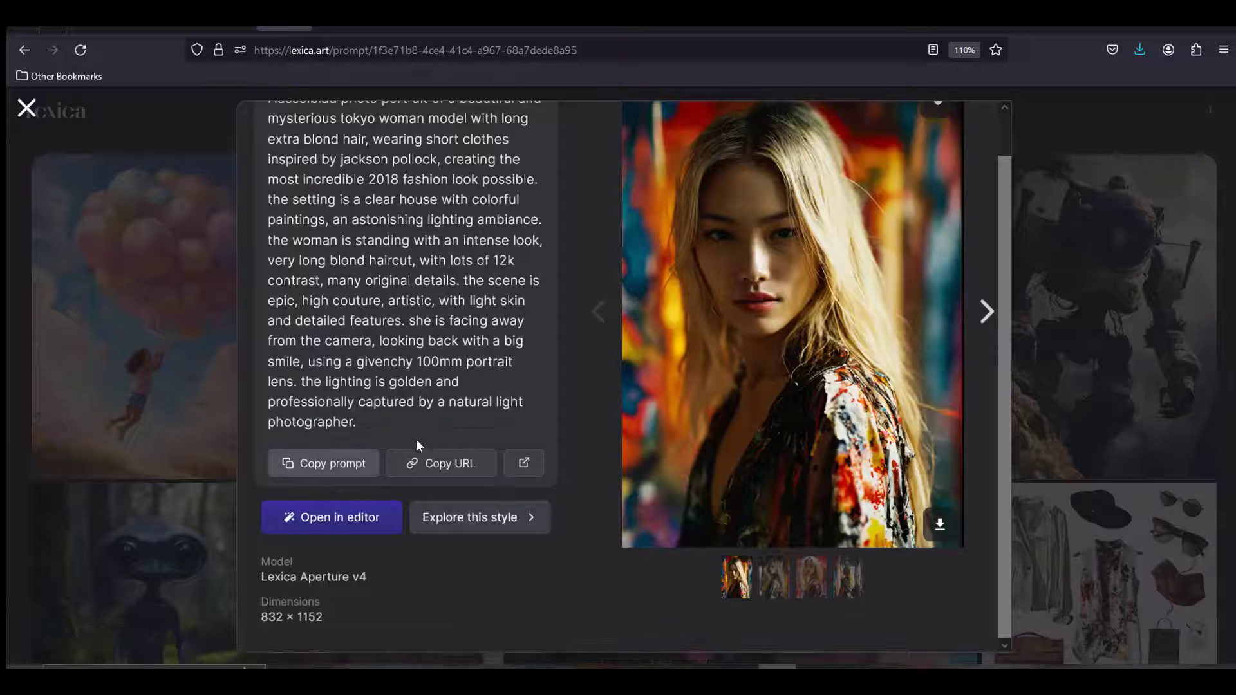
click(449, 465)
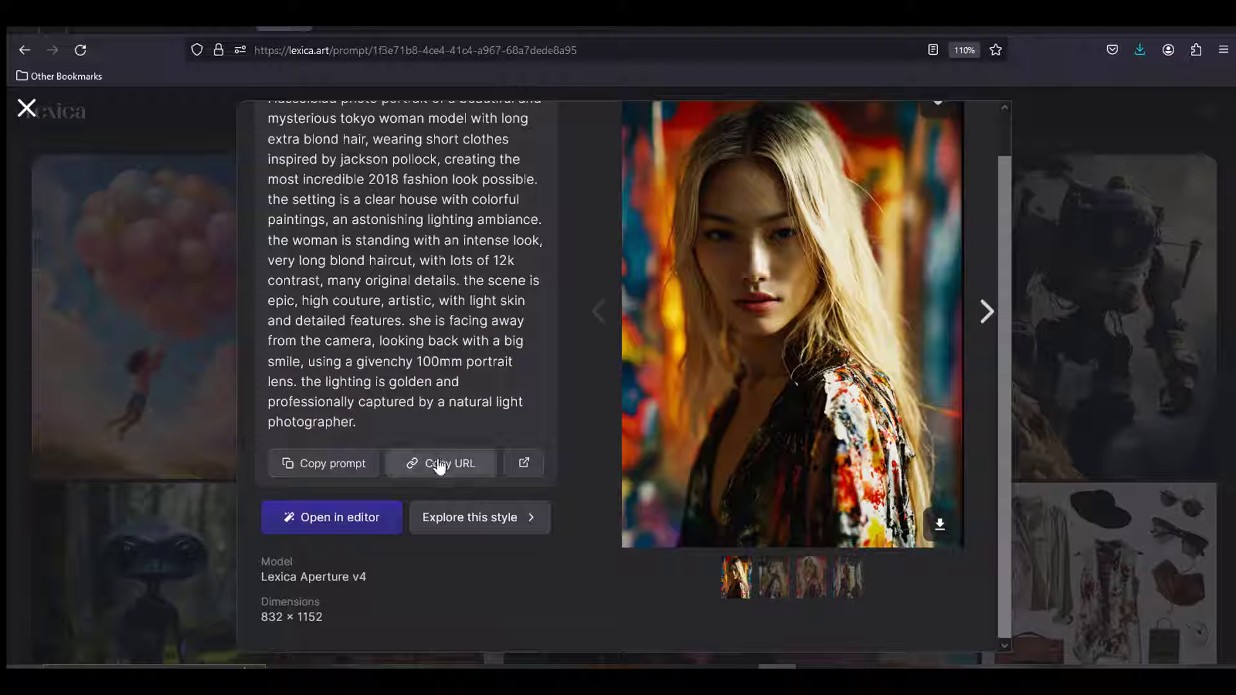
click(525, 464)
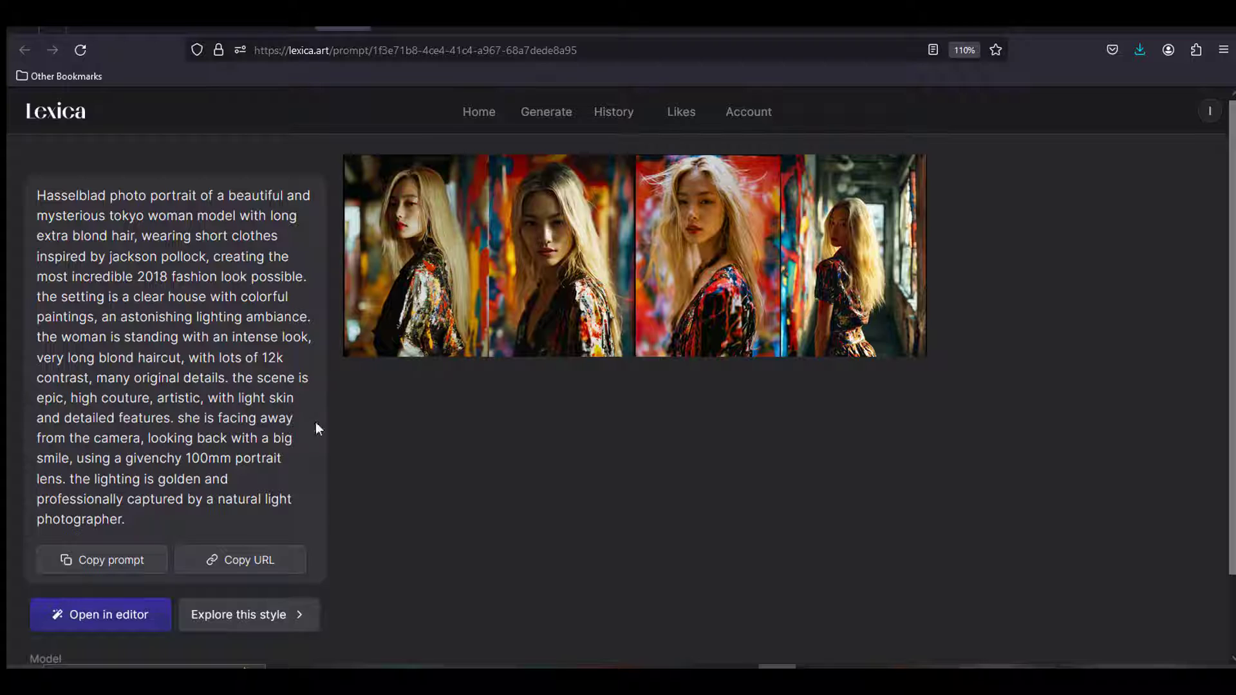
Step: Return to the home gallery and like the pink-haired fairy girl image
key(alt+Left)
scroll(616, 408, down, 3)
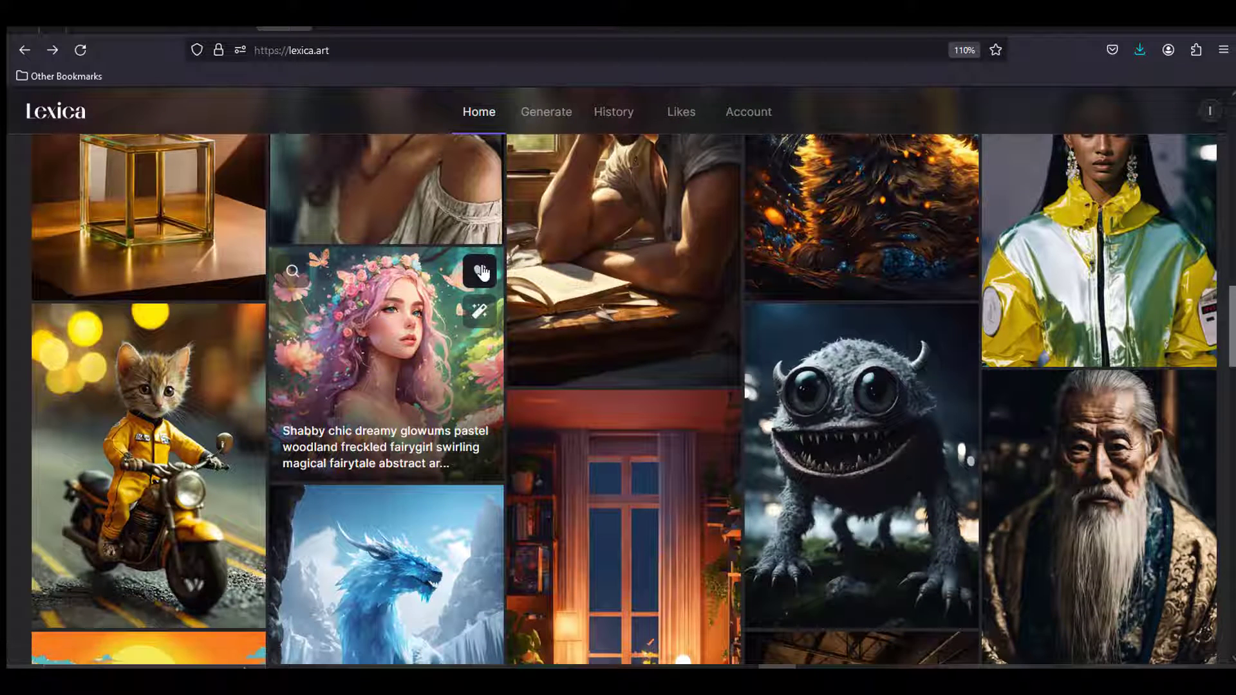
click(479, 273)
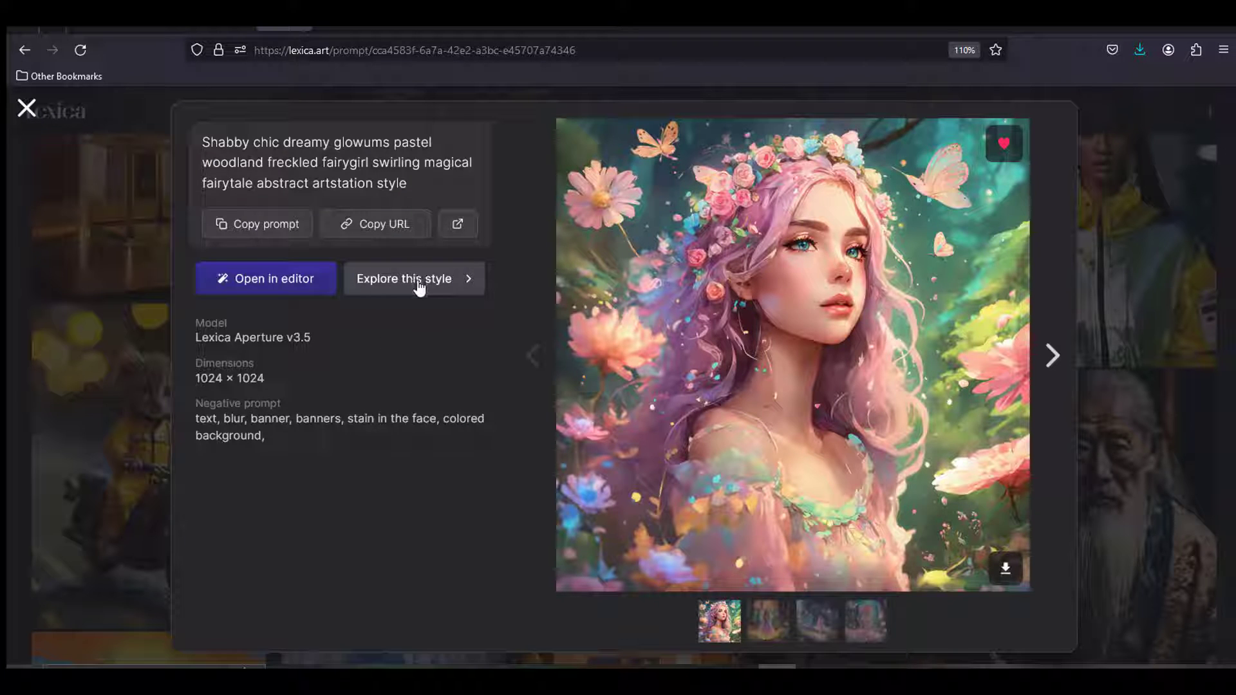
Step: Explore the fairy girl image's style and browse the similar images
click(418, 283)
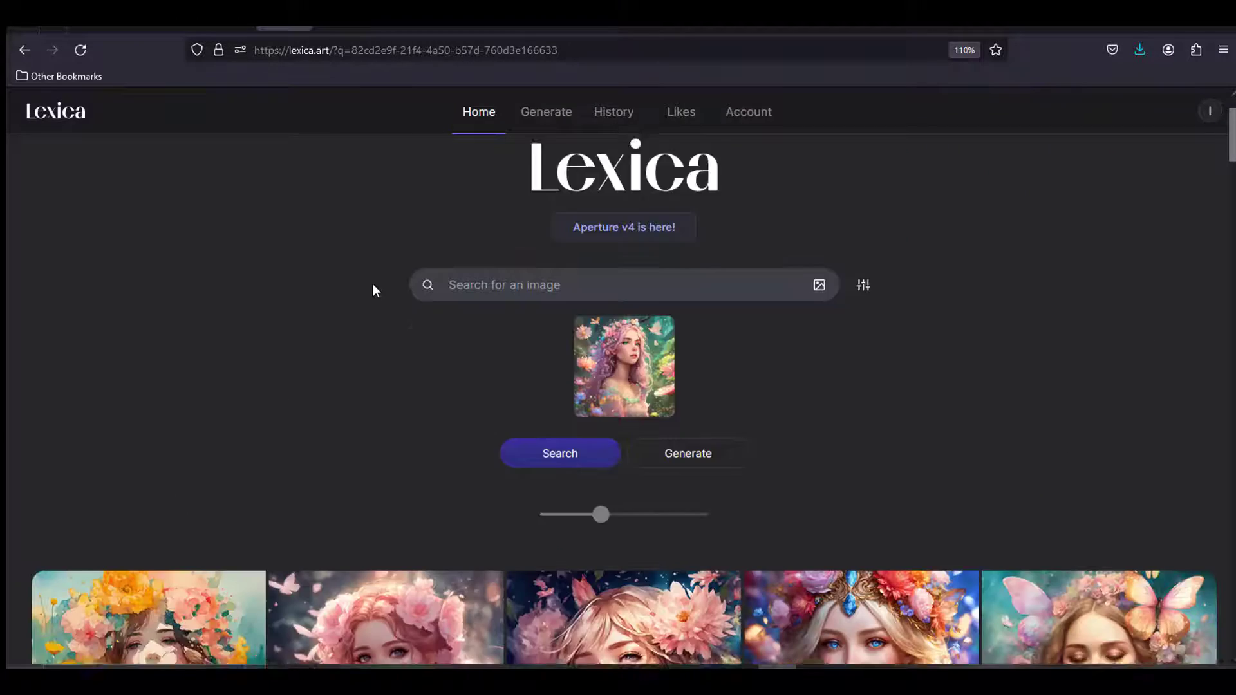
scroll(372, 289, down, 5)
scroll(271, 312, down, 3)
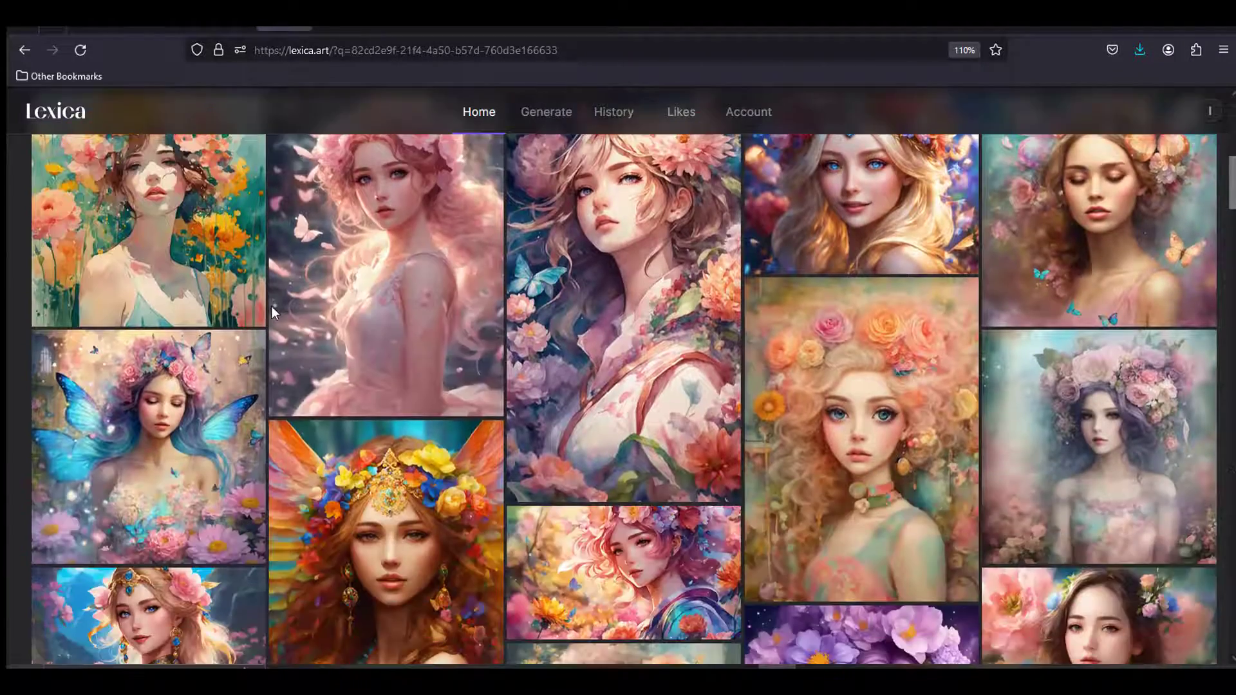
scroll(271, 309, down, 10)
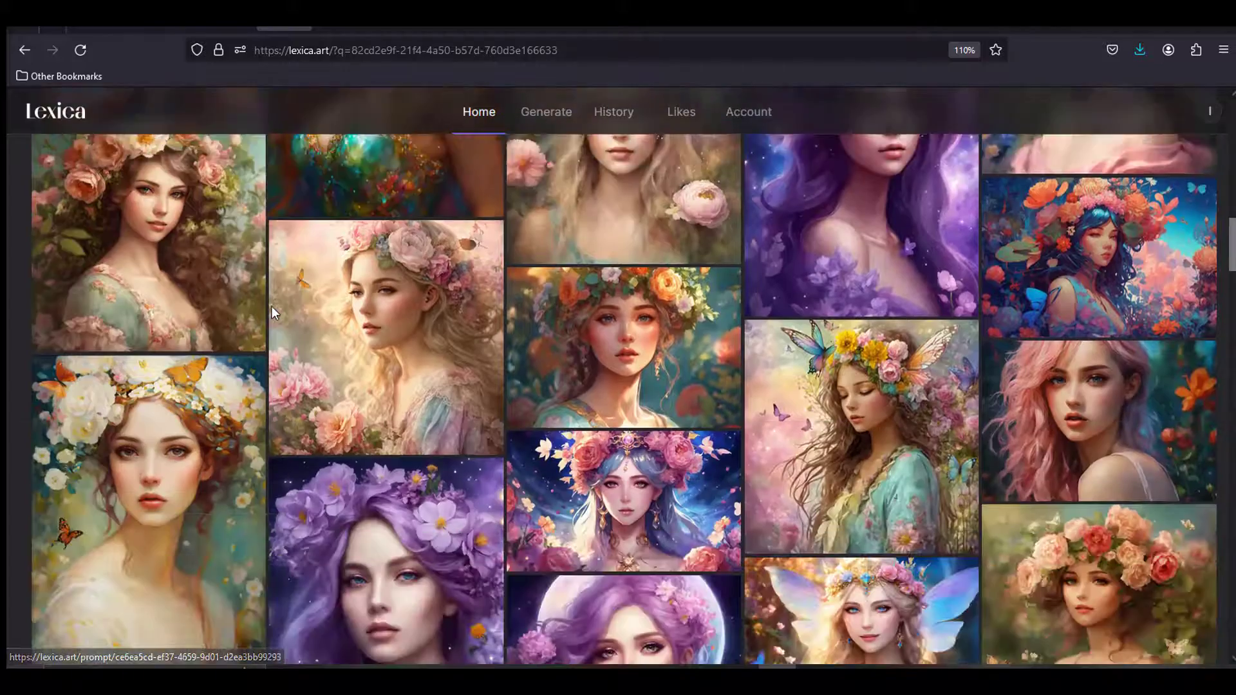
scroll(272, 312, down, 5)
scroll(271, 311, down, 3)
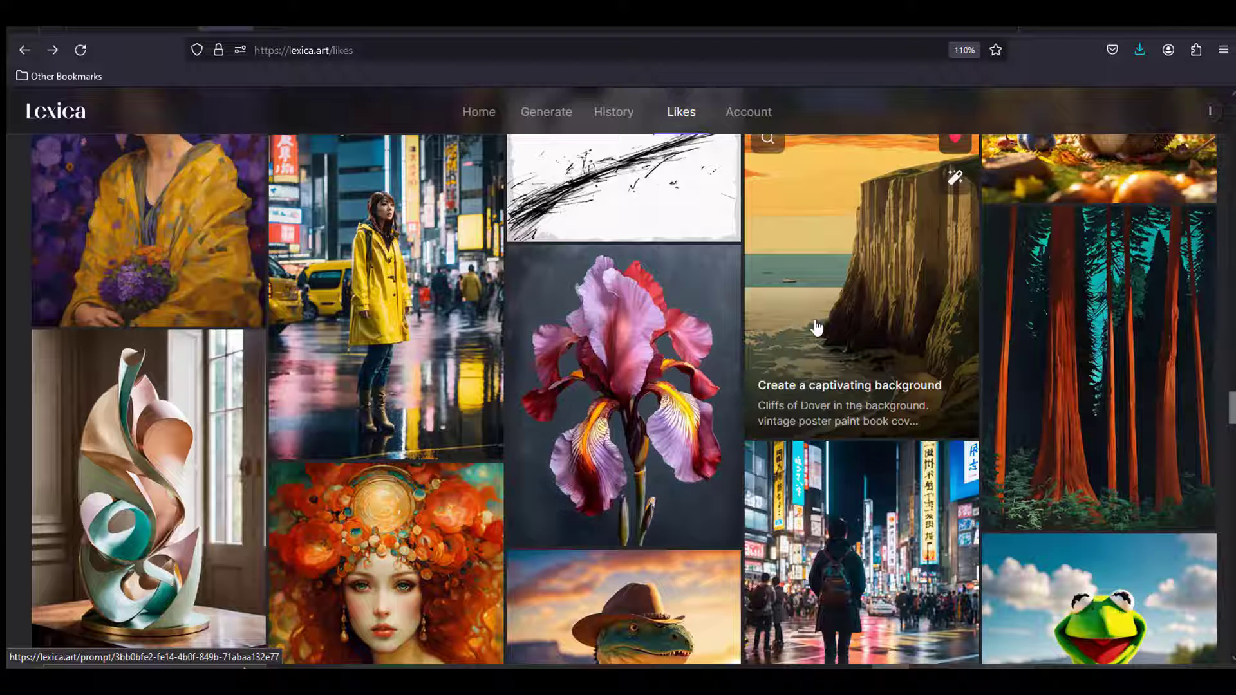
Step: Open the crimson iris image from the liked images and load its prompt into the editor
click(633, 371)
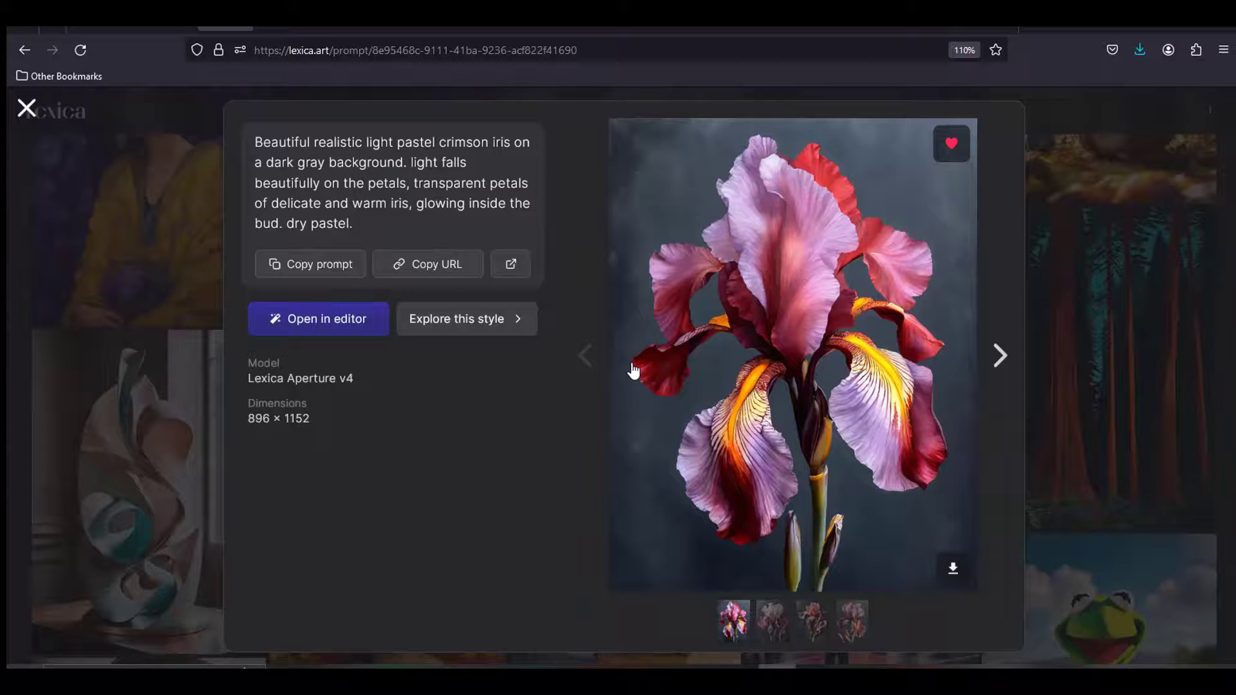
click(330, 319)
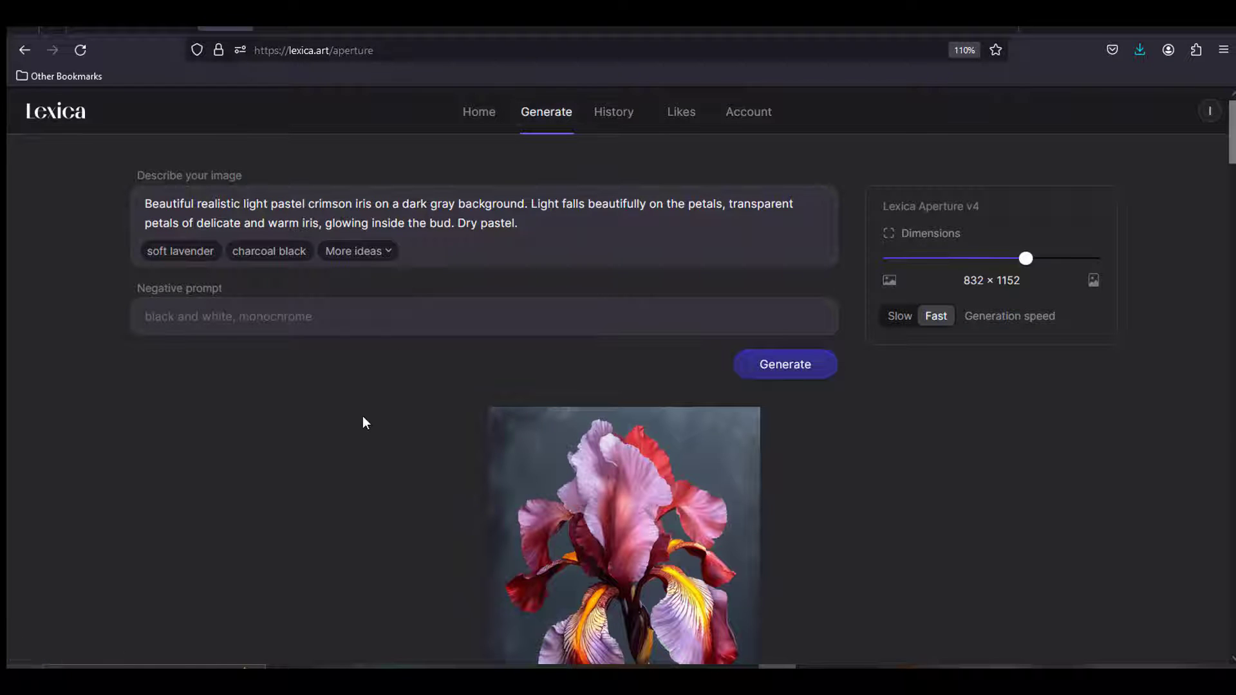
scroll(362, 422, down, 2)
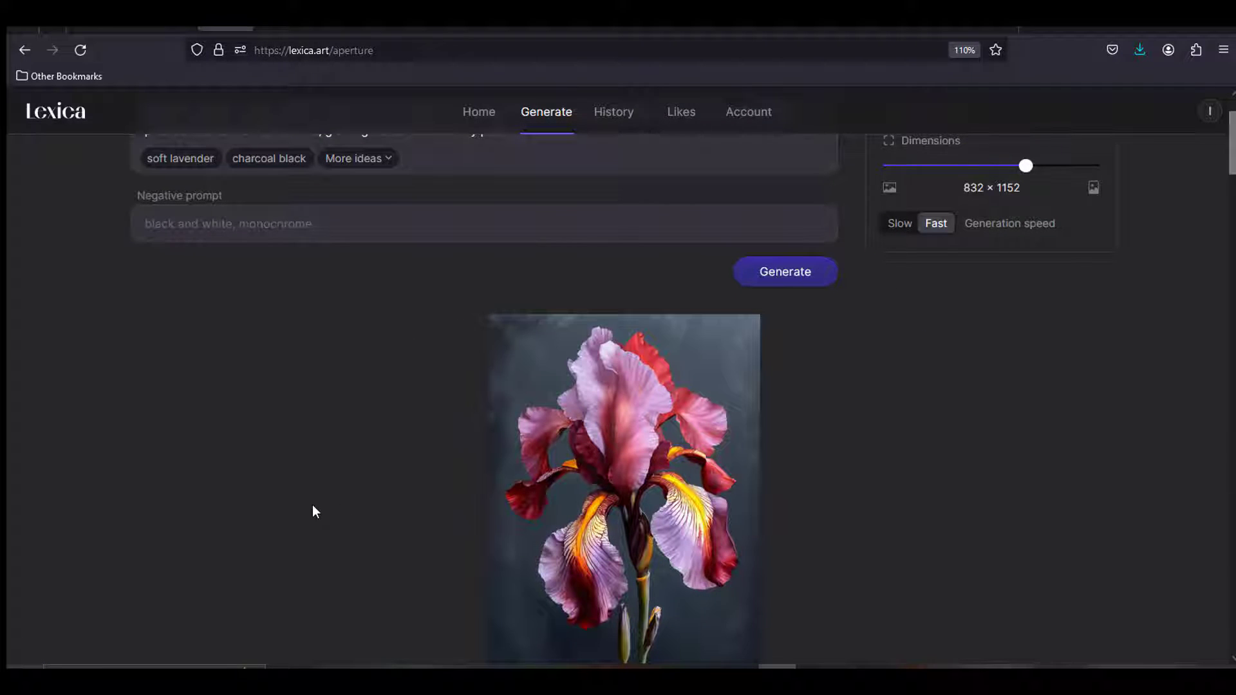
scroll(315, 512, up, 2)
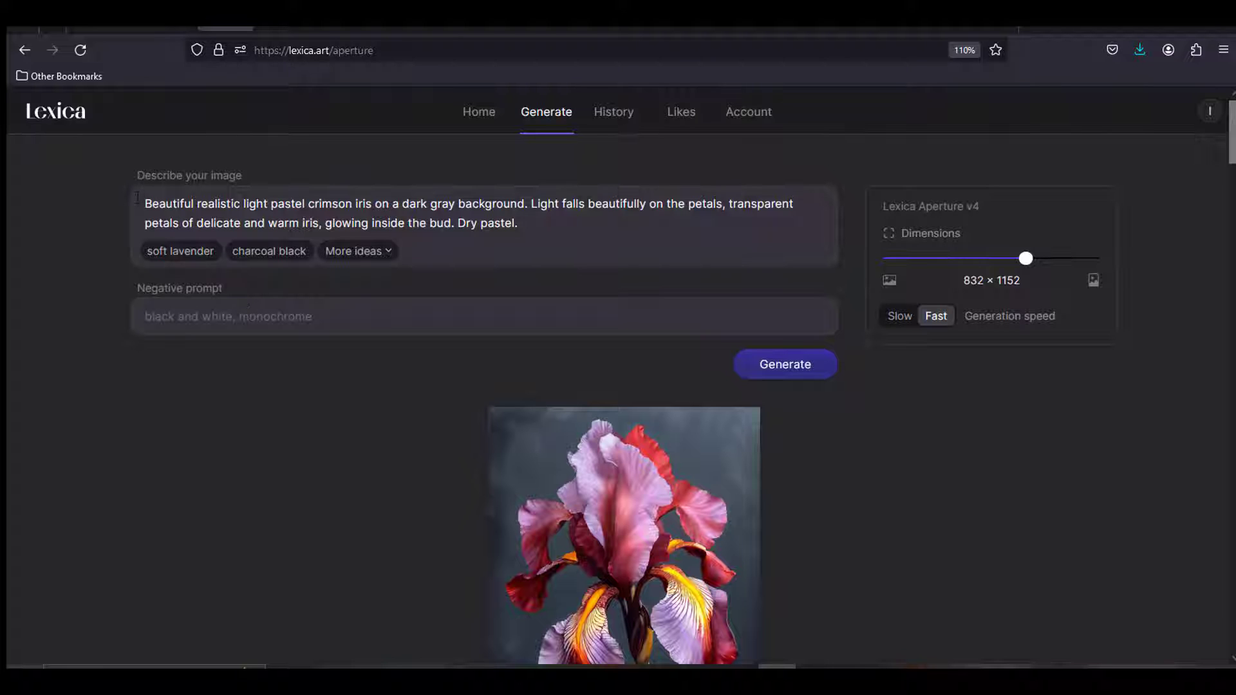
Step: Translate the whole iris prompt into Russian in Google Translate, and return to the Lexica editor
drag(137, 196, 596, 220)
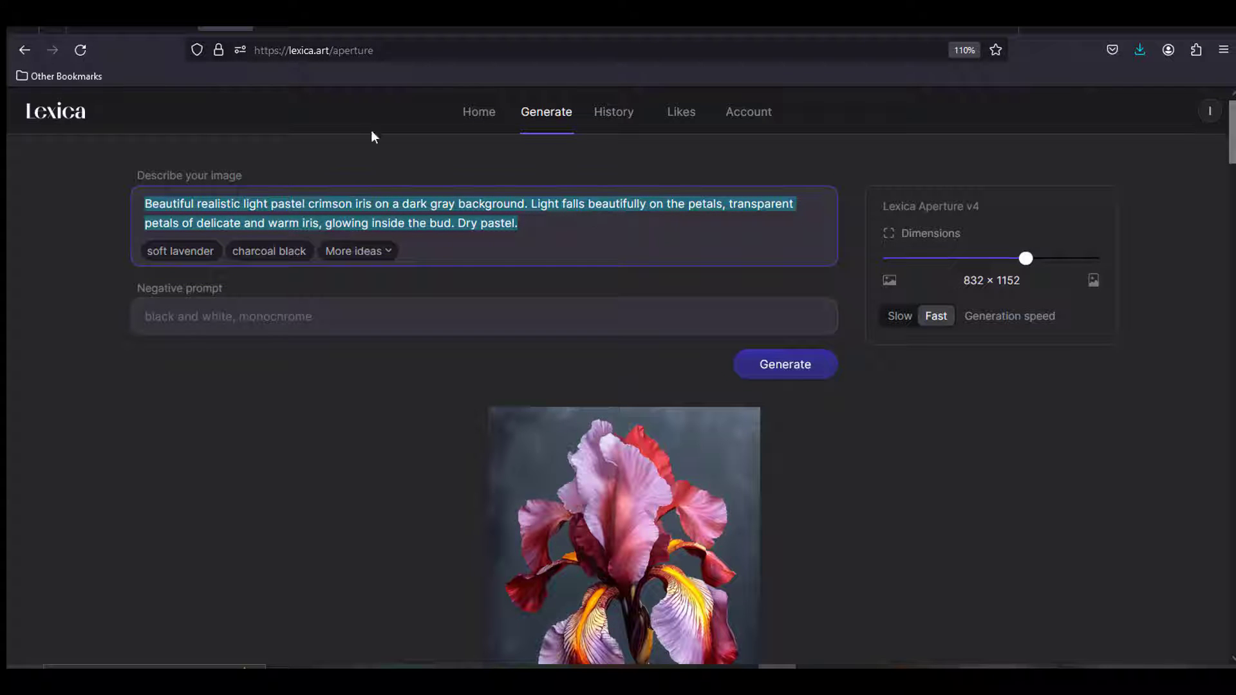
click(591, 233)
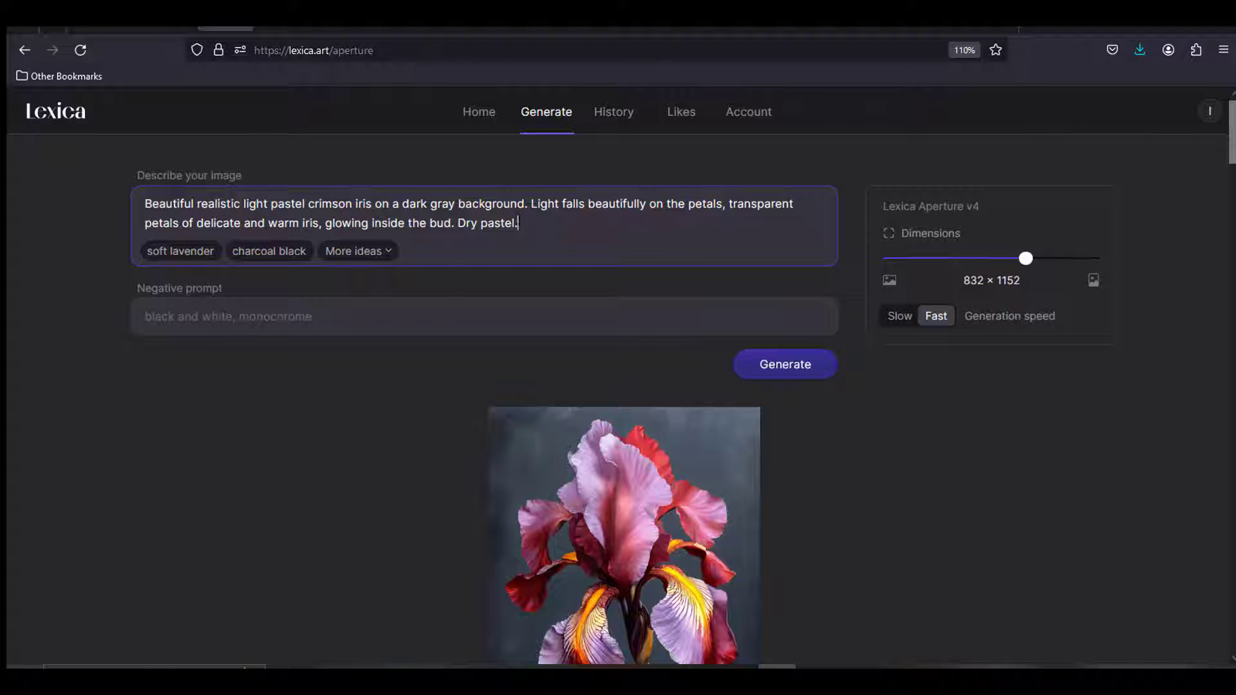
drag(544, 229, 146, 203)
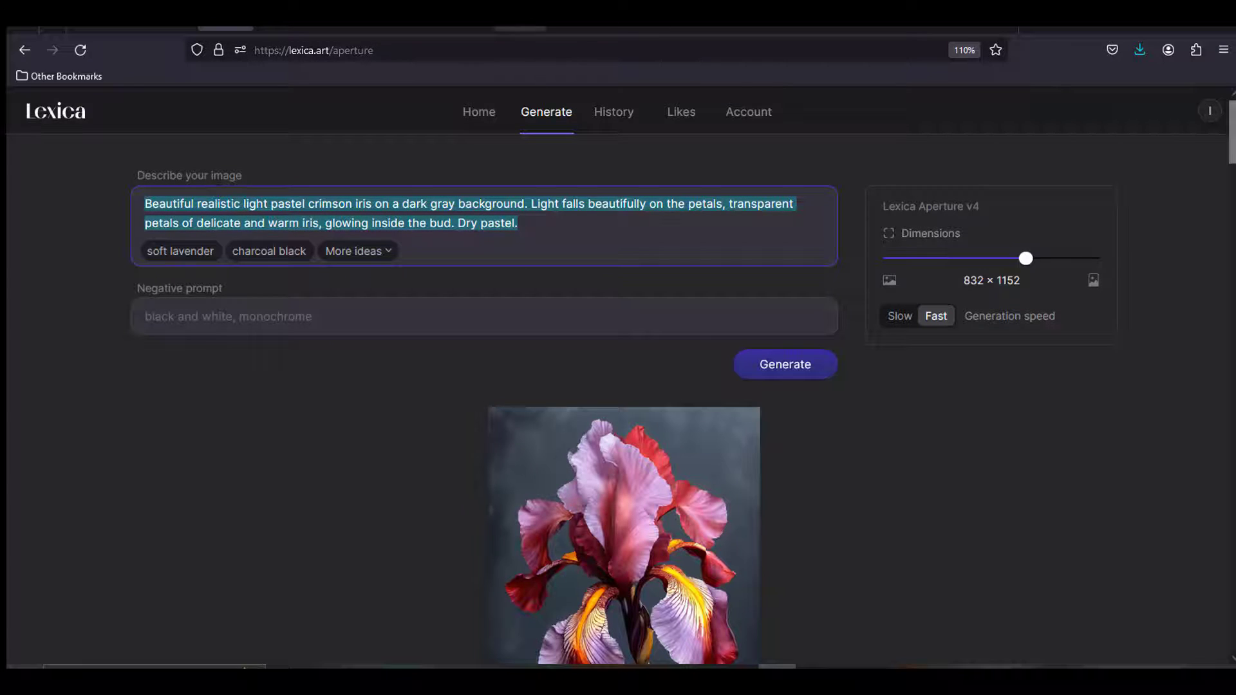
key(alt+shift+t)
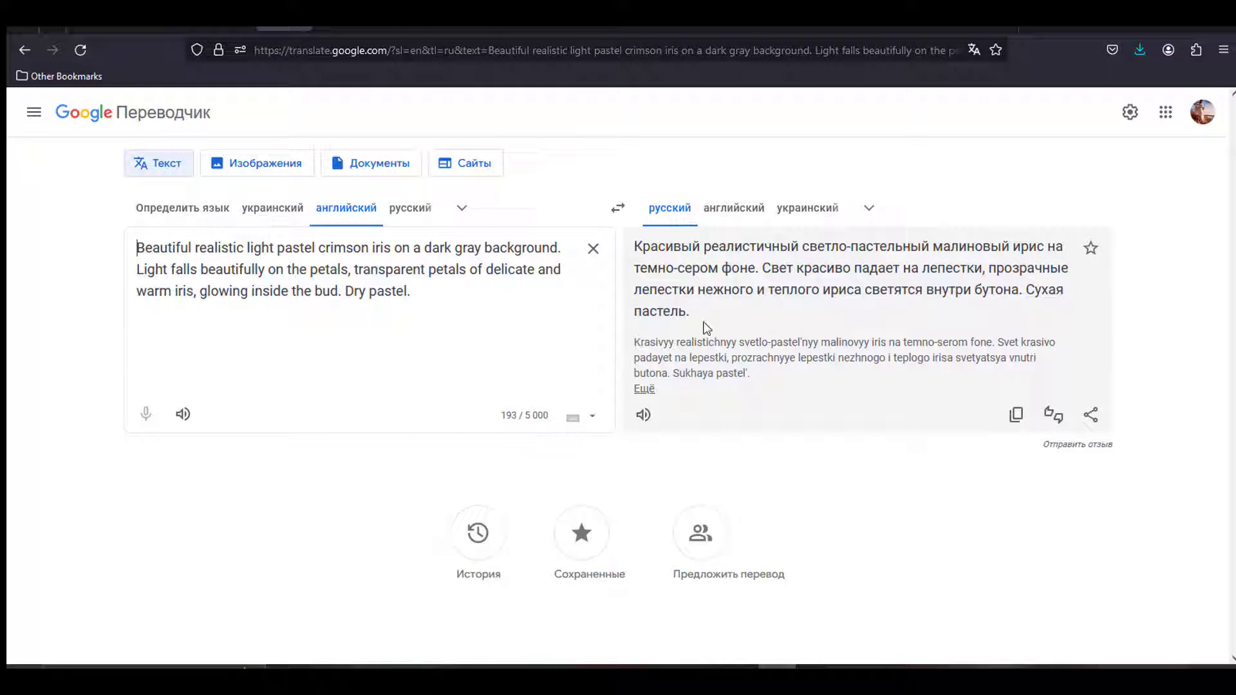
click(225, 31)
click(547, 251)
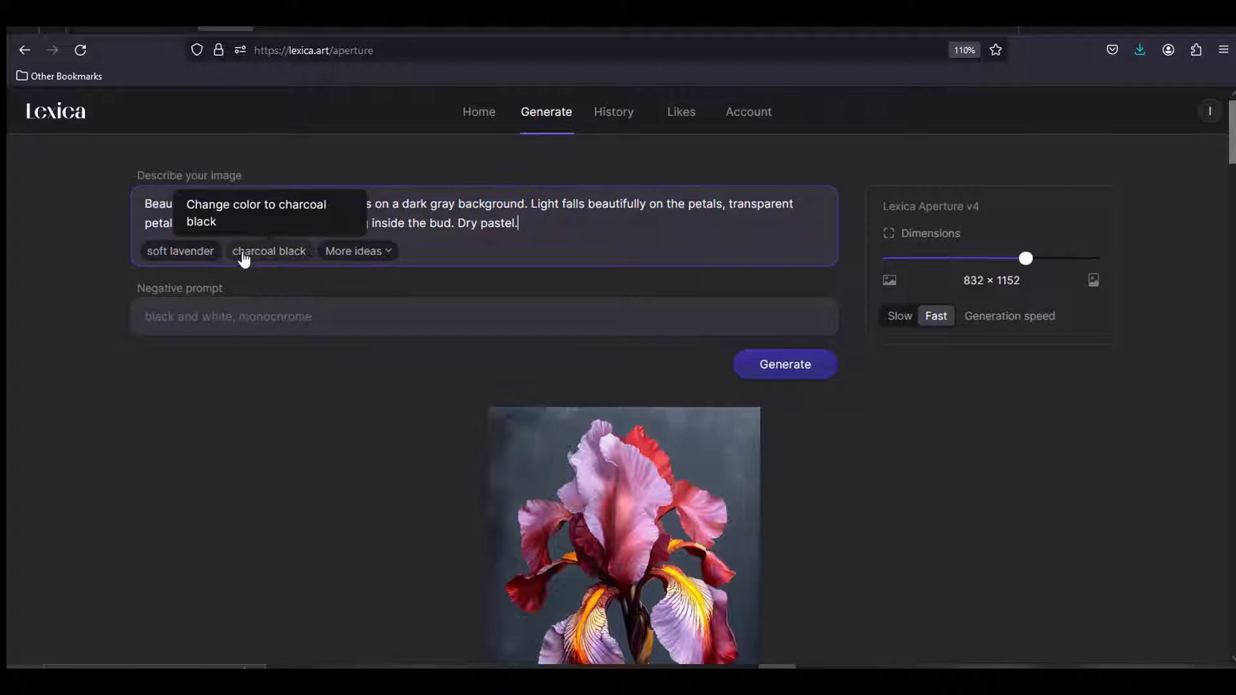
Step: Expand the prompt ideas and set the Plant suggestion to orchid
click(390, 259)
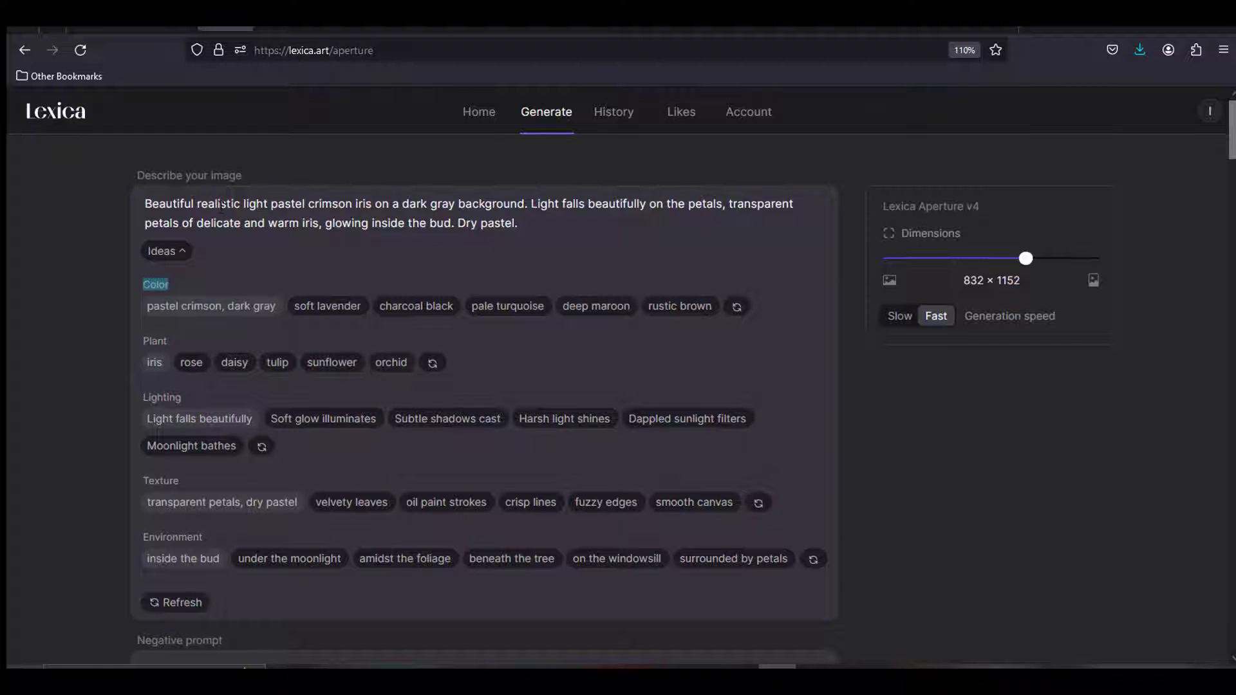
drag(356, 203, 372, 202)
click(390, 362)
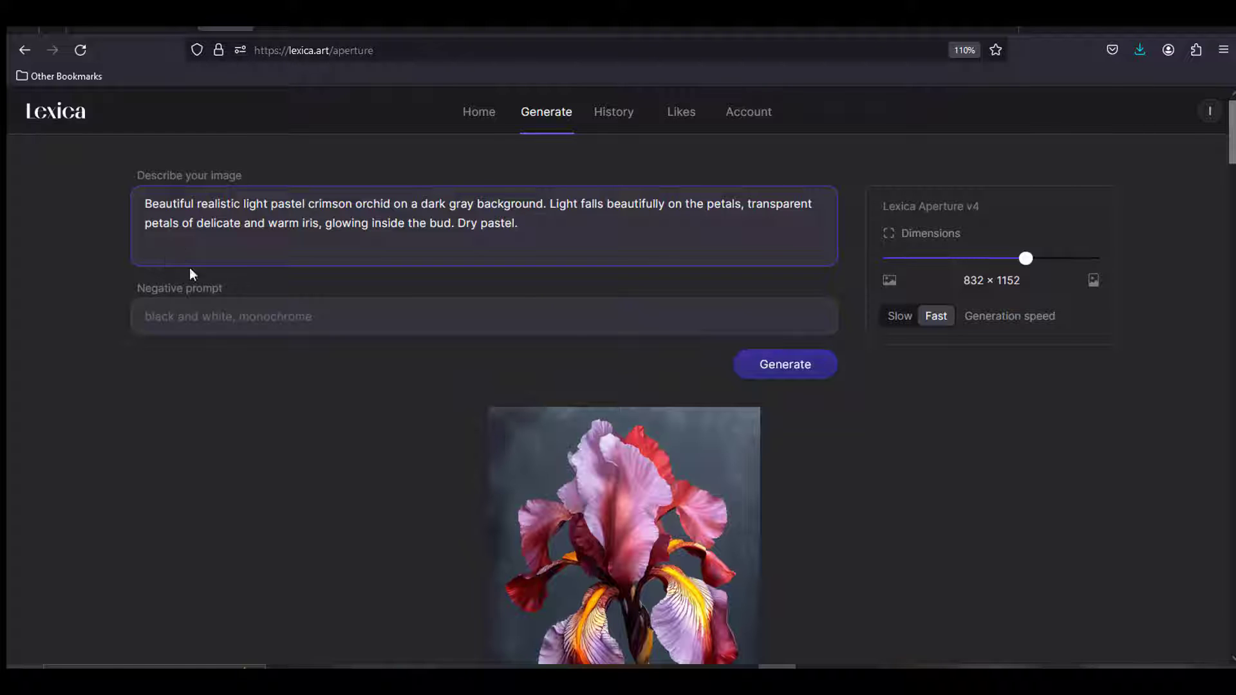
Step: Refresh the Color Palette ideas and look through the Lighting, Background and Art Medium suggestions
drag(457, 222, 513, 223)
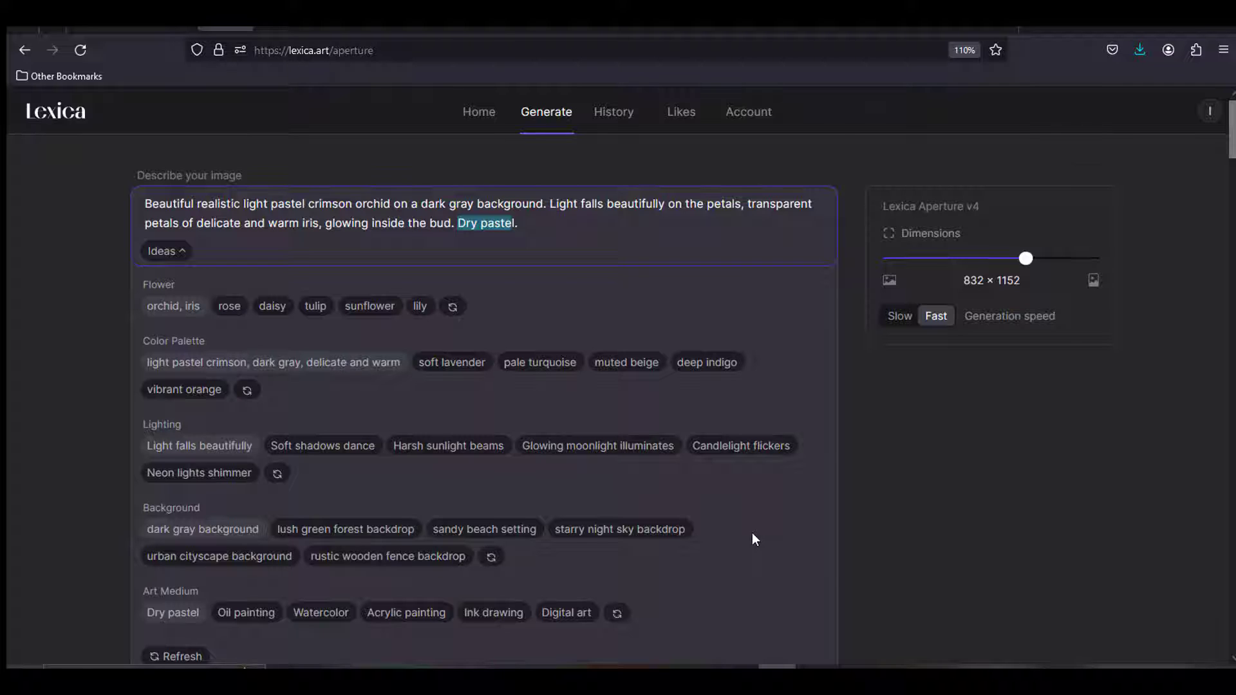
scroll(751, 531, down, 2)
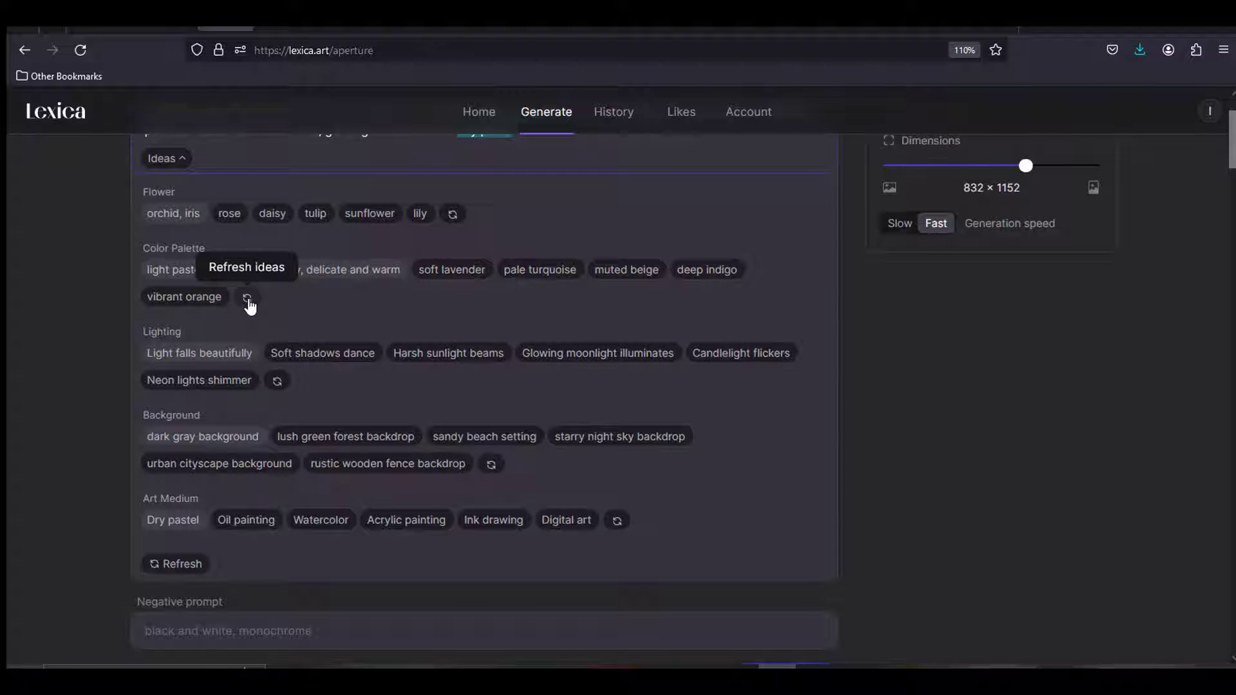
click(248, 300)
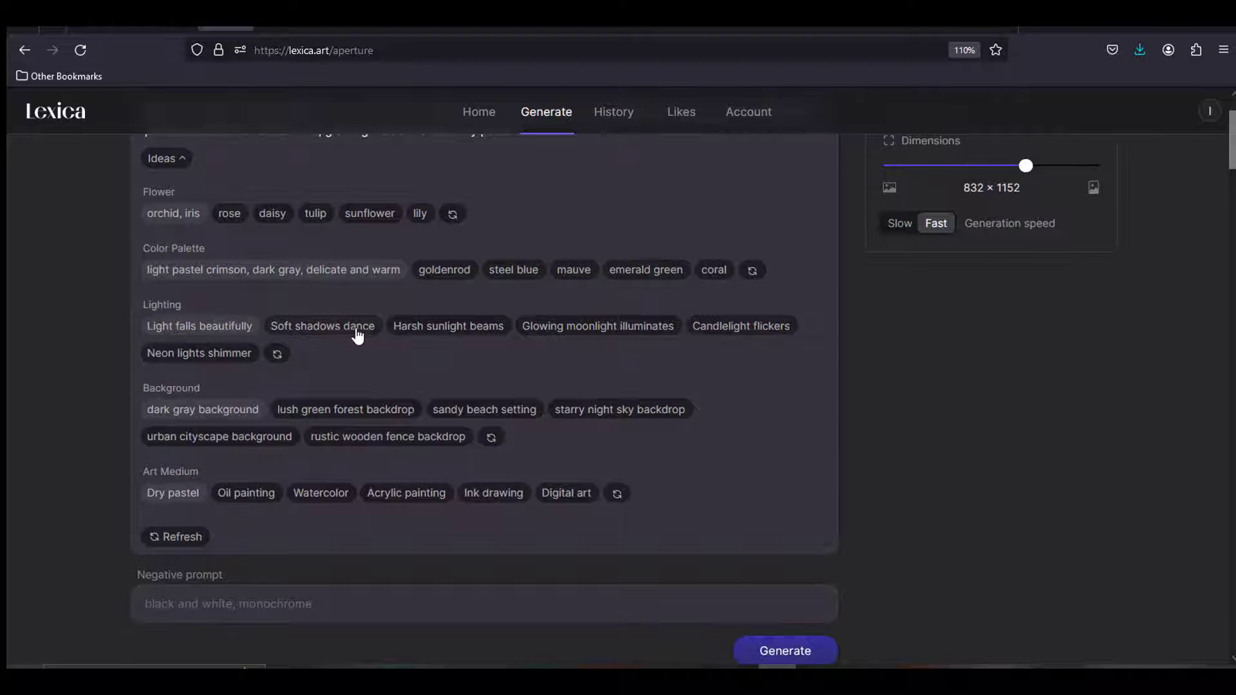
scroll(163, 312, down, 2)
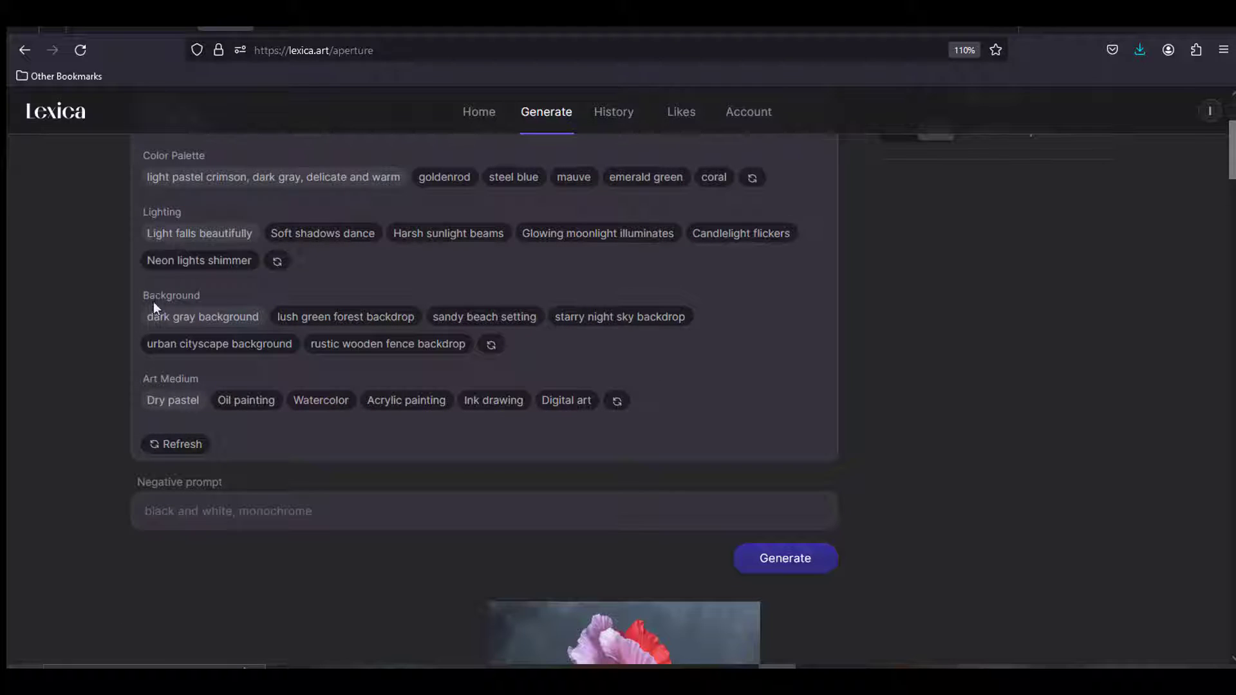
click(169, 400)
scroll(400, 277, up, 4)
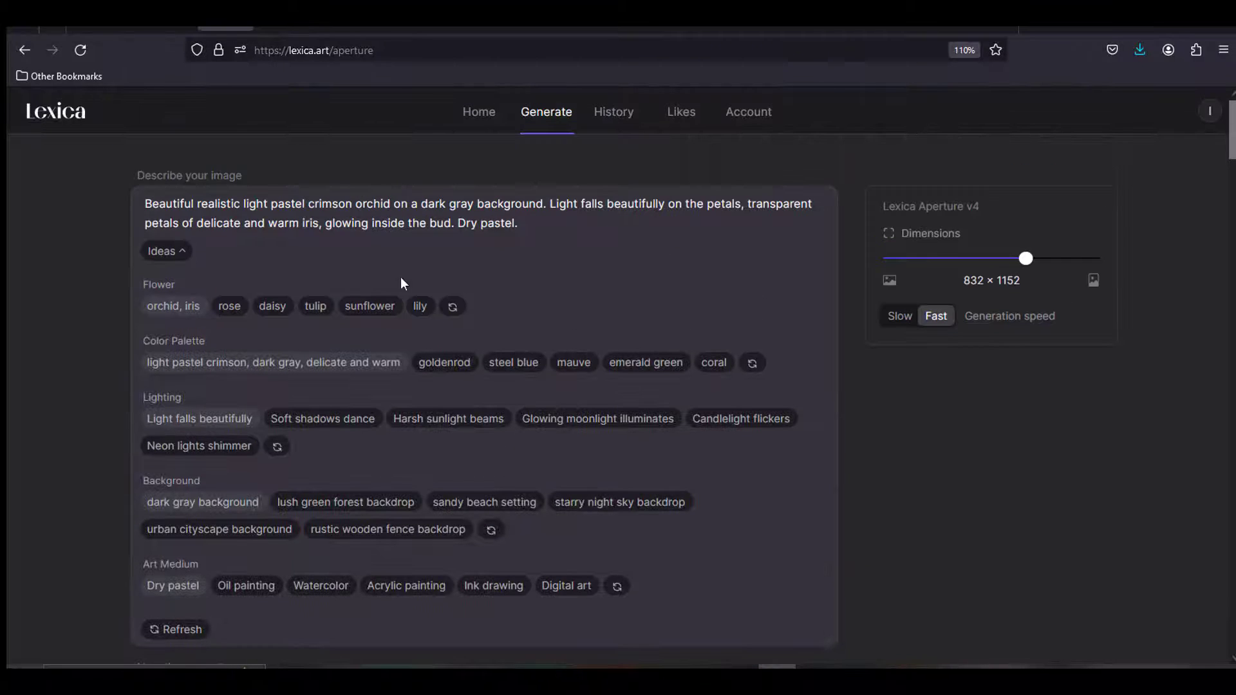
Step: Set the prompt's art medium to Watercolor and replace the remaining word iris with orchid
scroll(403, 434, down, 4)
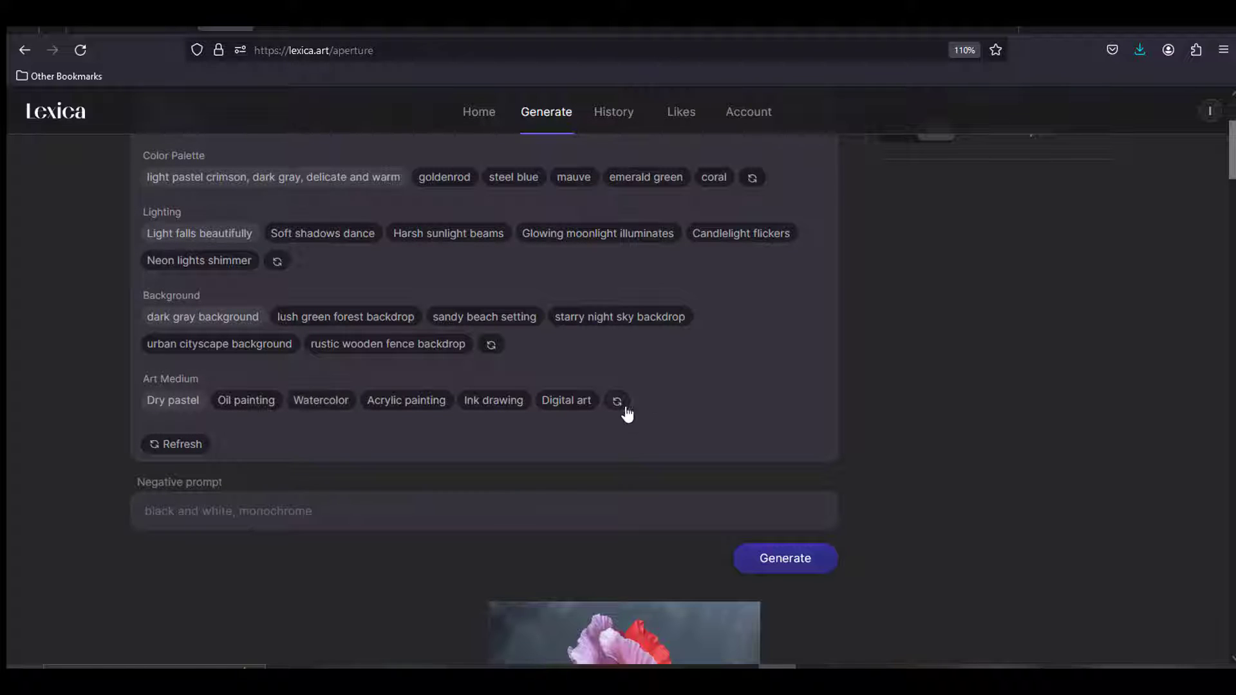
scroll(321, 413, up, 4)
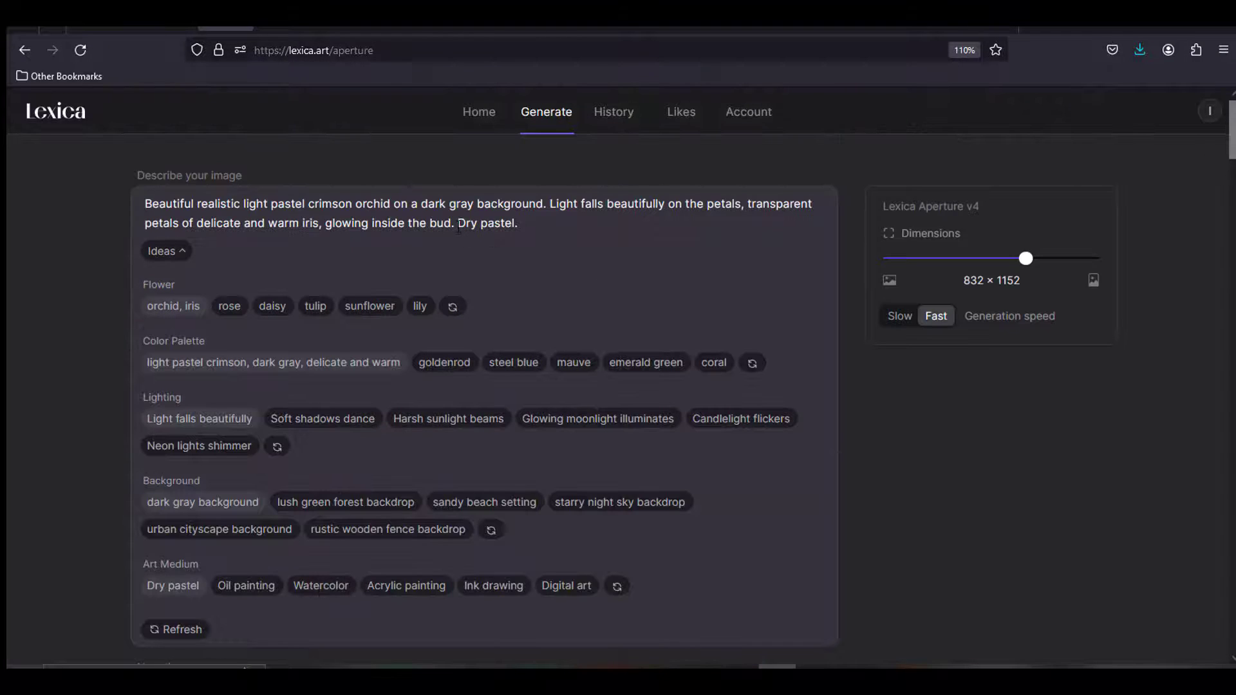
drag(458, 225, 515, 223)
text(Watercolor)
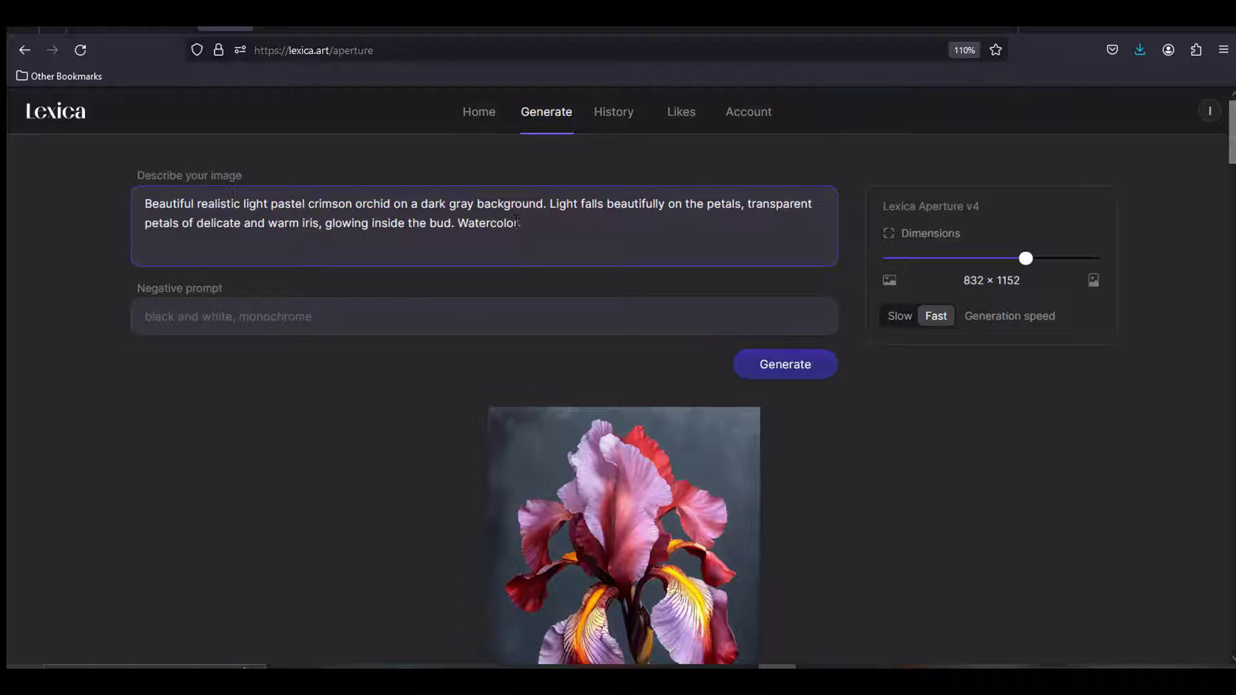
drag(303, 224, 317, 224)
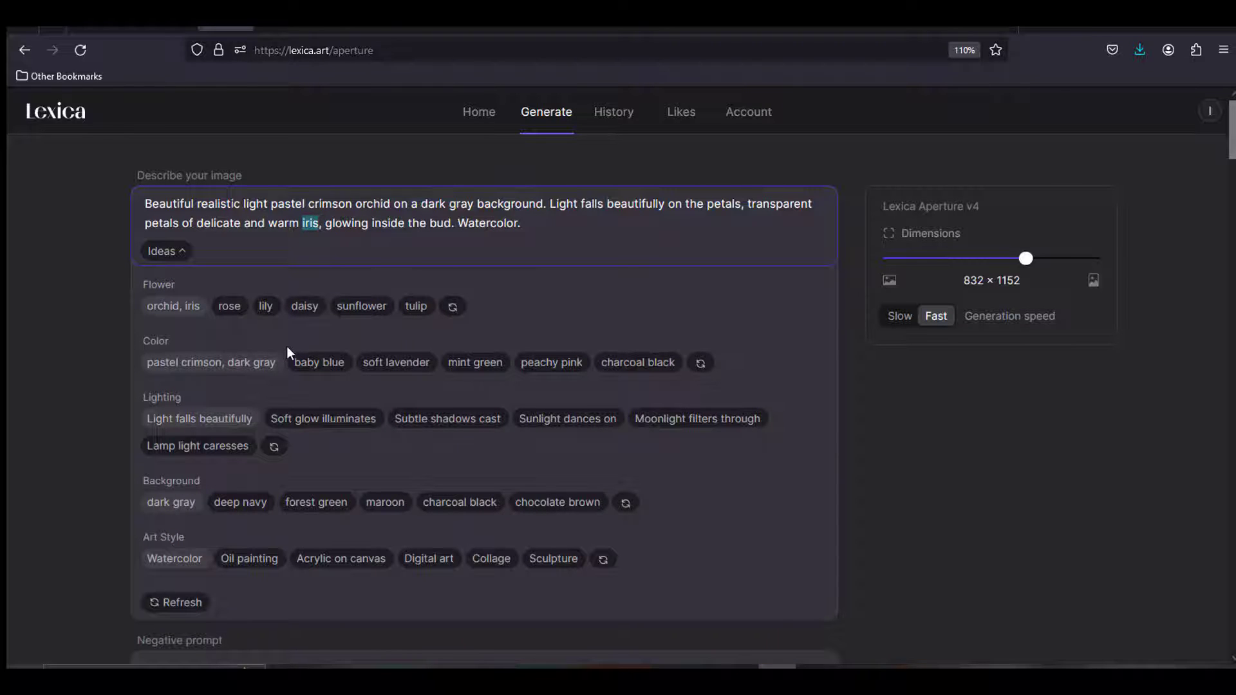
text(orchi)
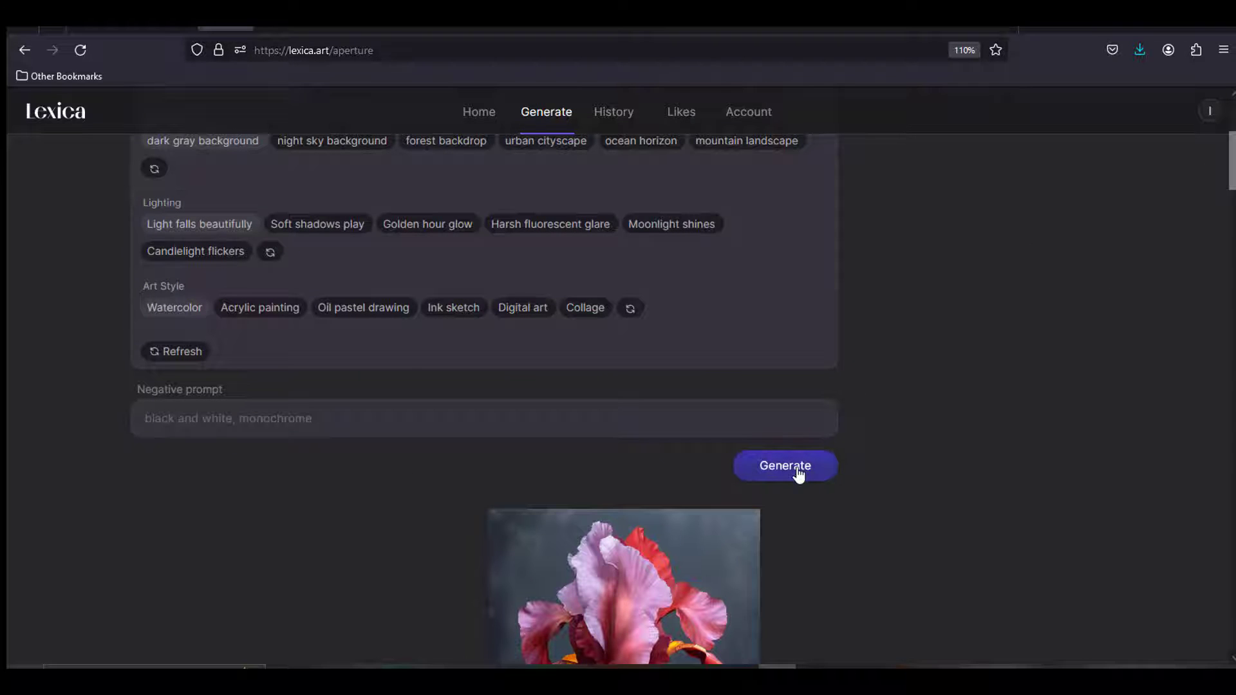
Step: Generate images from the edited watercolor orchid prompt at 832 × 1152 and review them
click(797, 472)
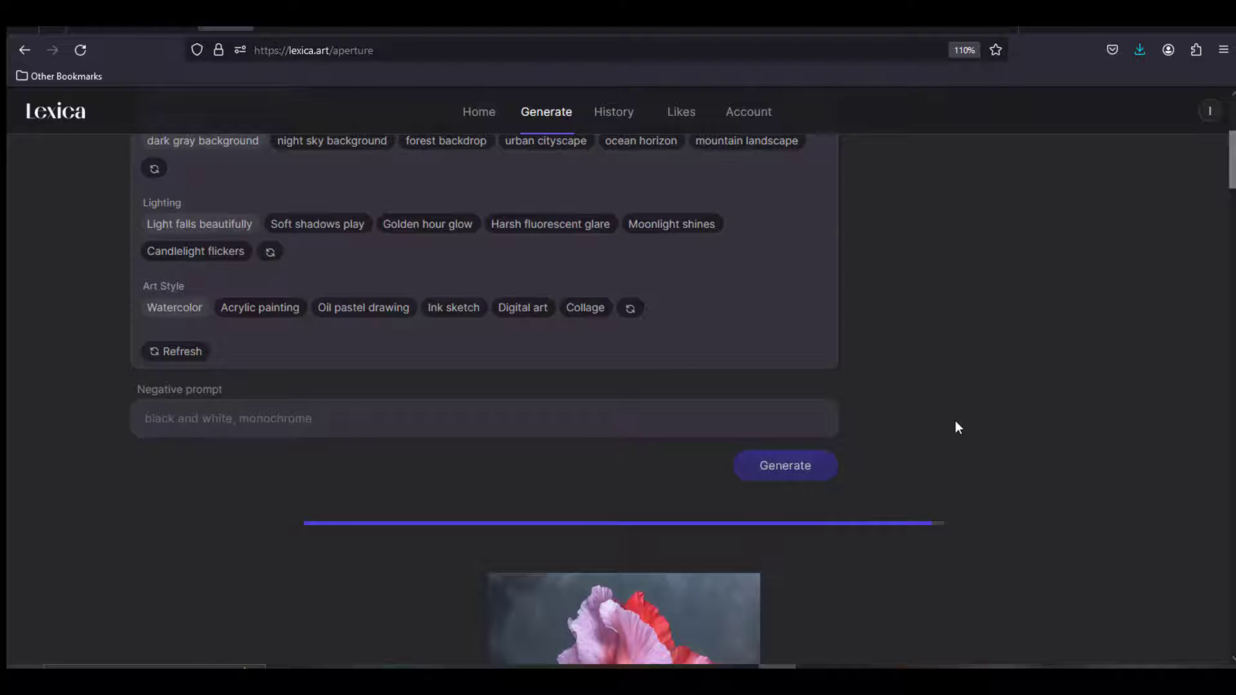
scroll(955, 427, down, 2)
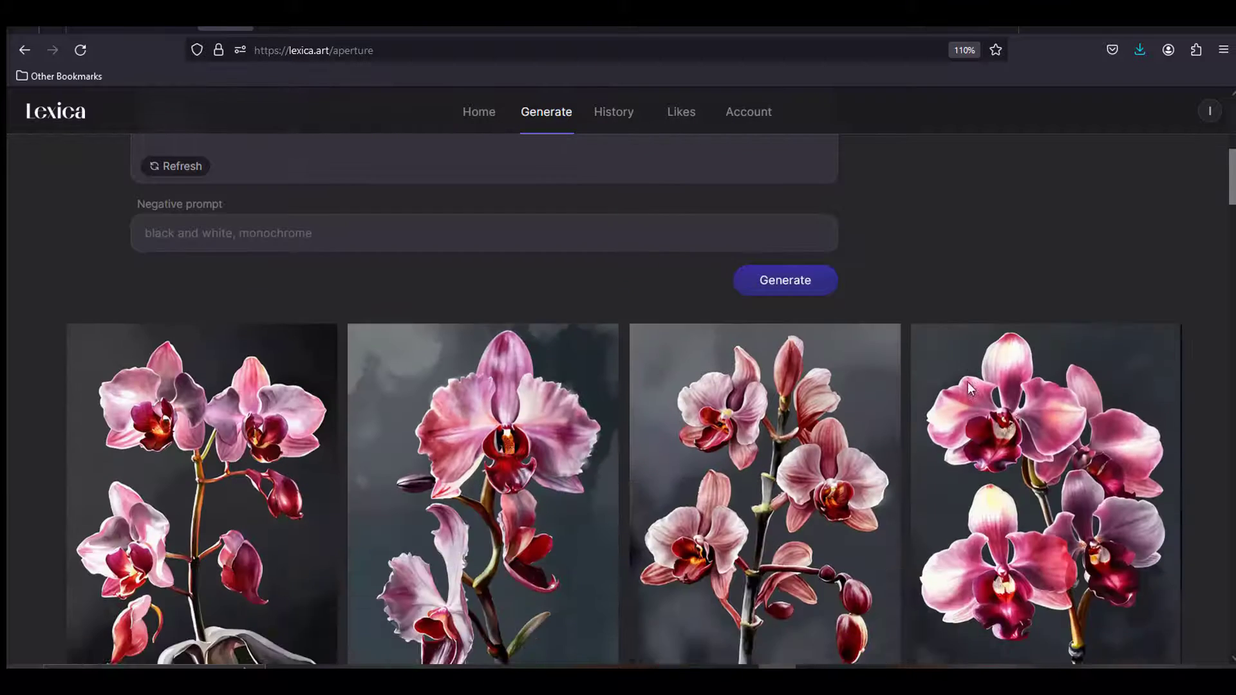
scroll(971, 388, down, 2)
scroll(8, 515, up, 1)
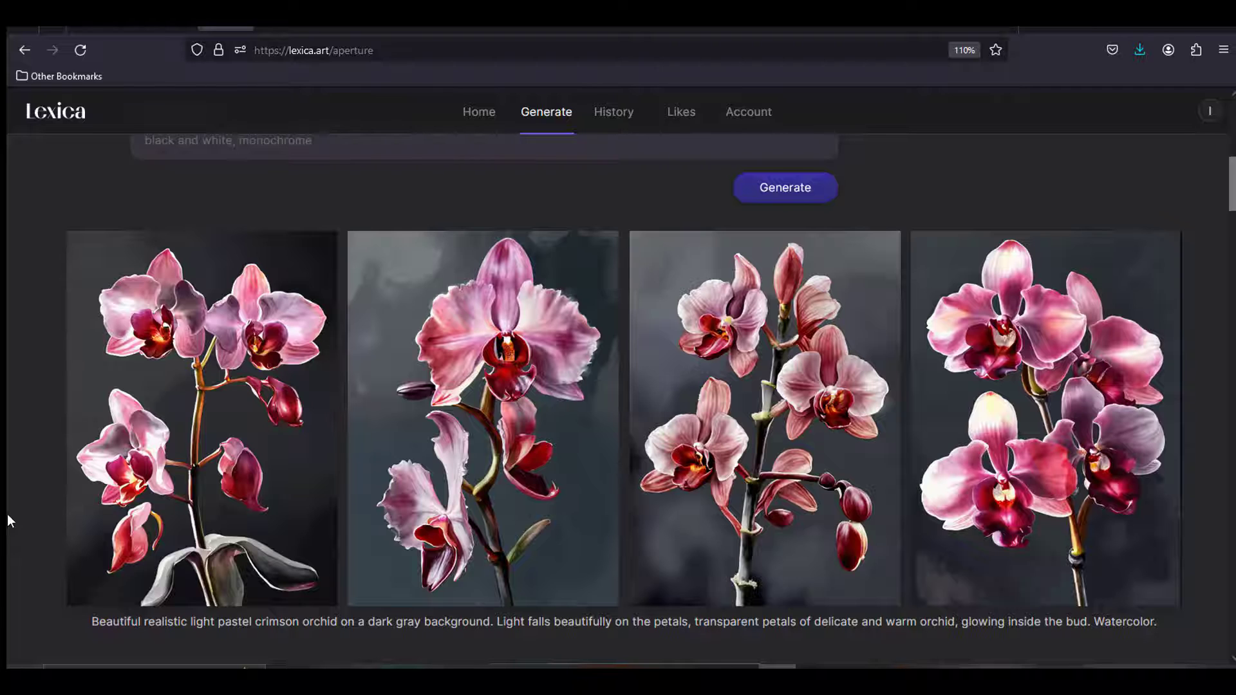
scroll(7, 517, up, 6)
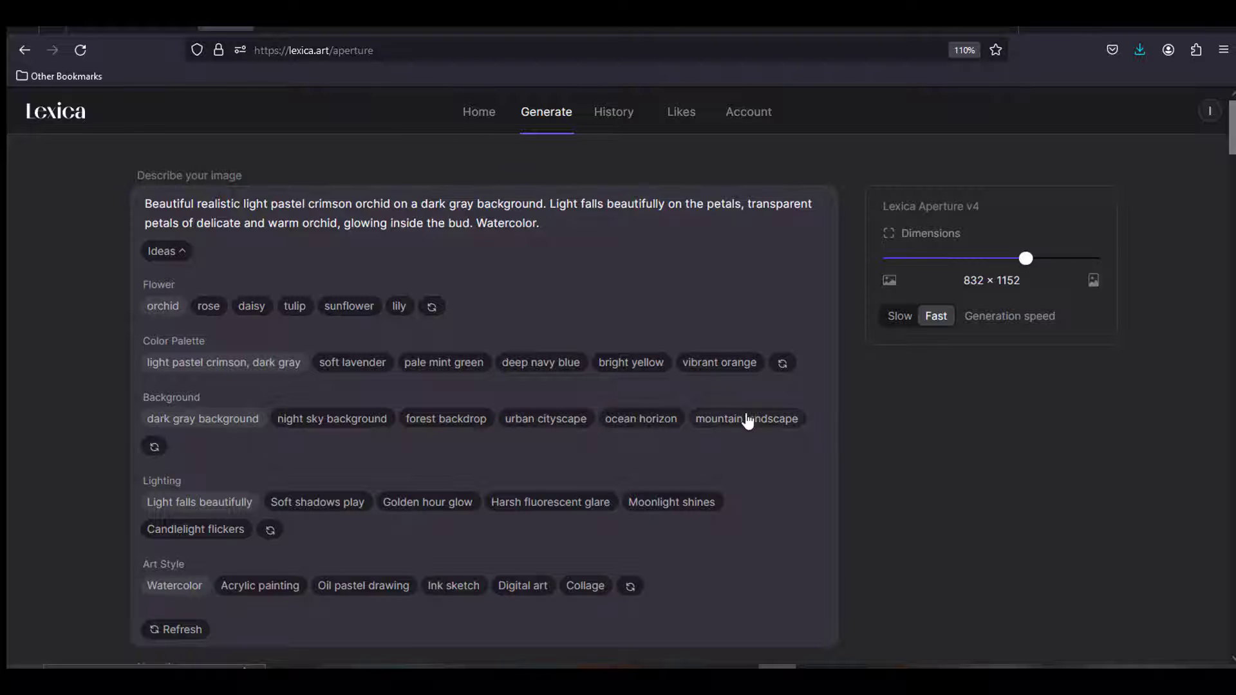
Step: Set the prompt's Background suggestion to ocean horizon, then generate the orchid images and review them
click(639, 422)
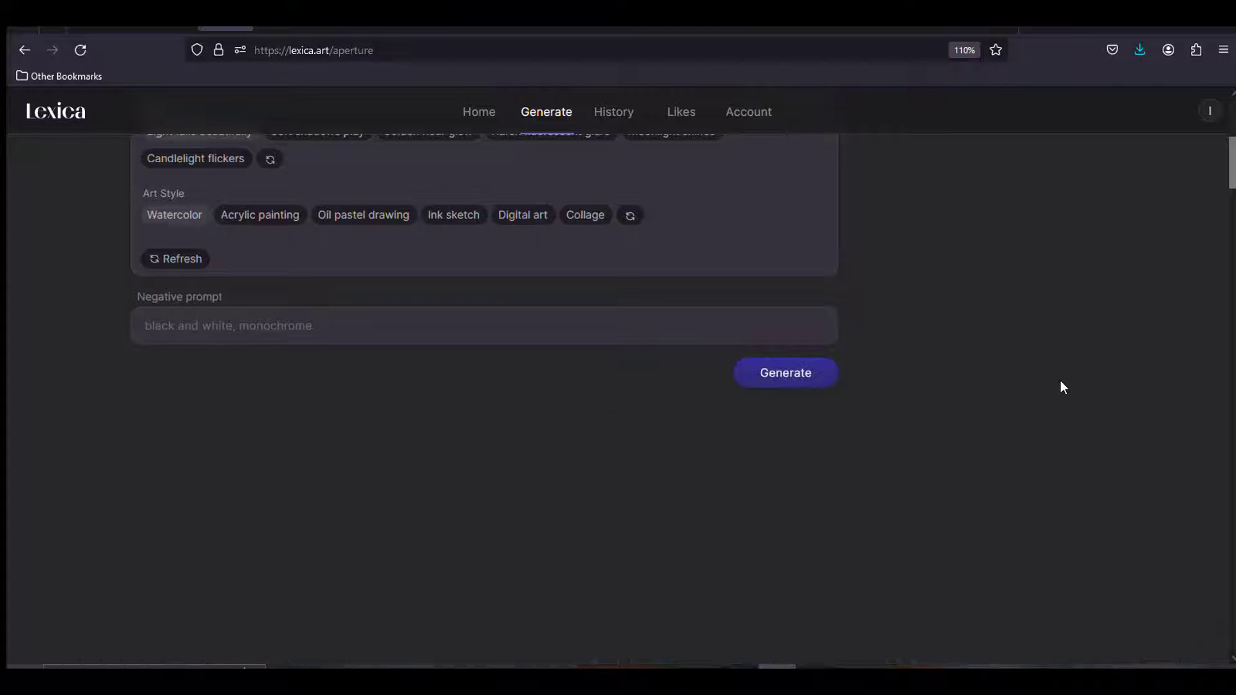
scroll(457, 470, down, 3)
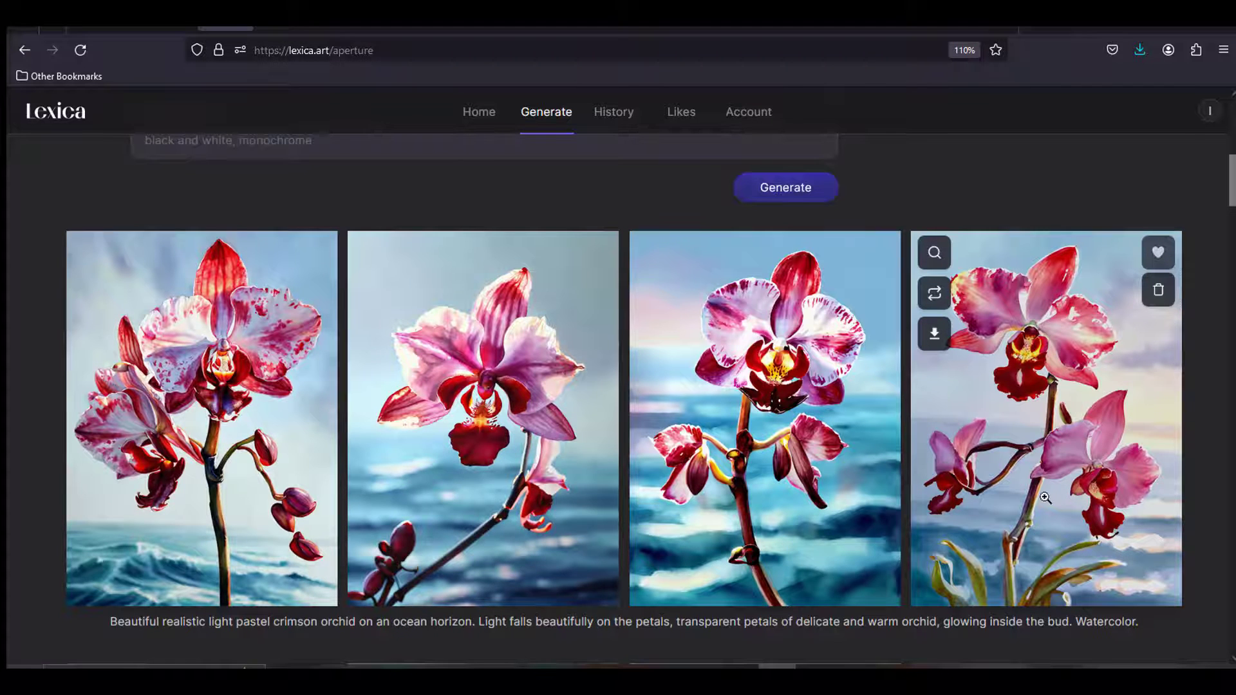
scroll(1045, 499, up, 8)
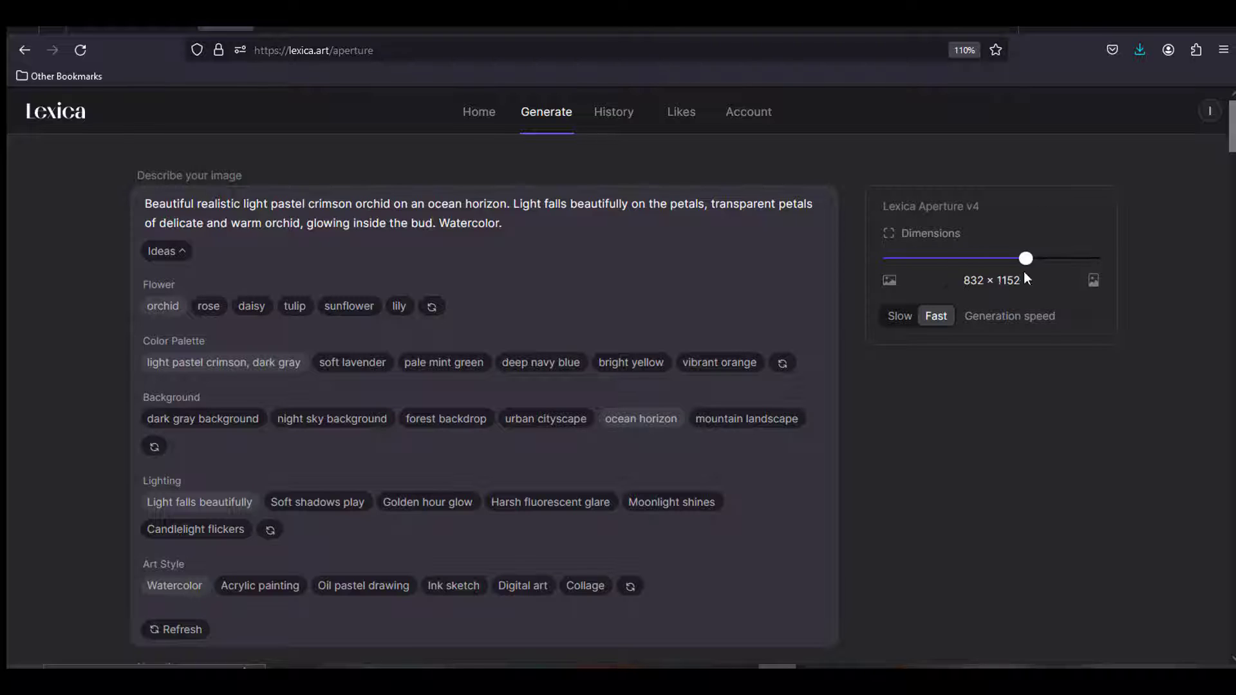
Step: Set the dimensions to 768 × 1344 and change the flower to peony from the refreshed Flower suggestions
mouse_move(1026, 261)
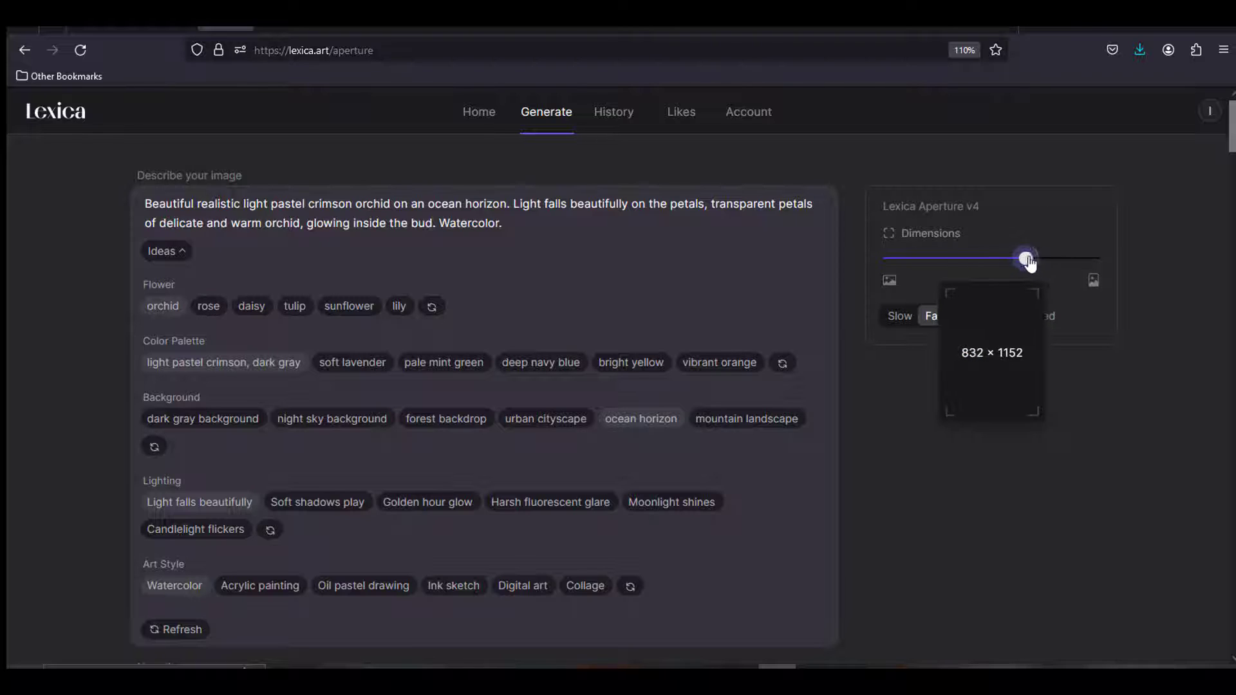
mouse_move(1026, 261)
mouse_down()
mouse_move(1097, 263)
mouse_move(942, 257)
mouse_move(1057, 265)
mouse_move(1047, 267)
mouse_up()
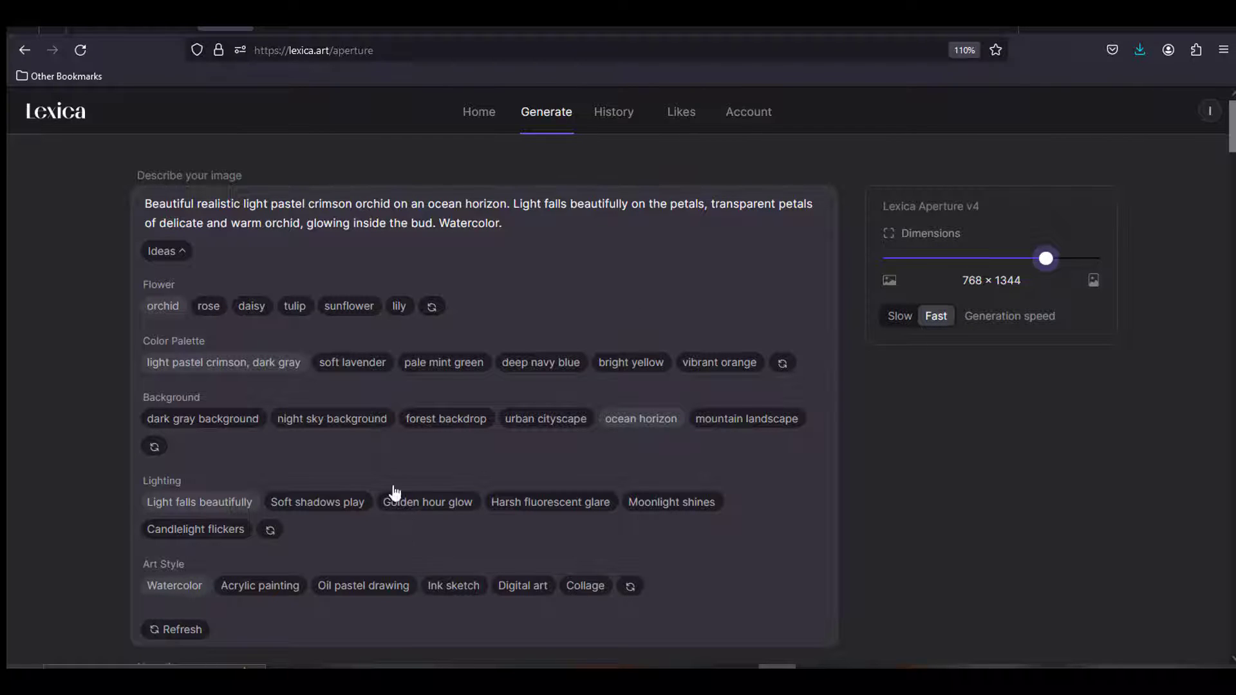
click(431, 306)
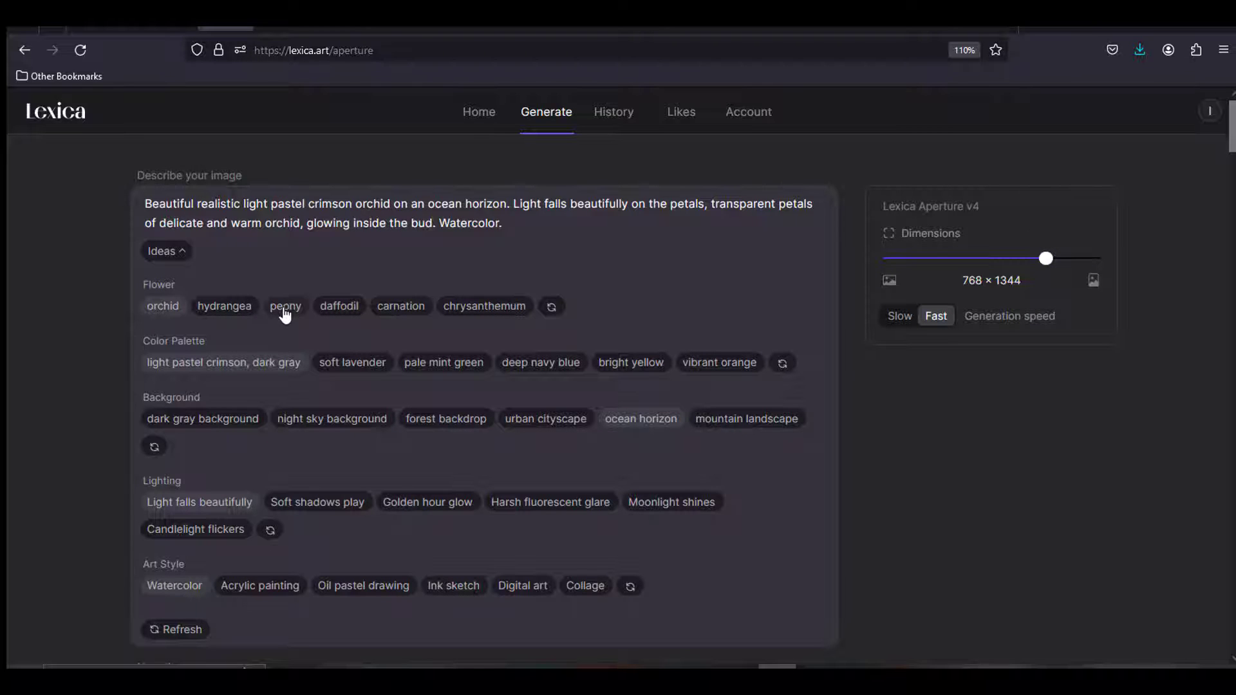
drag(356, 205, 391, 205)
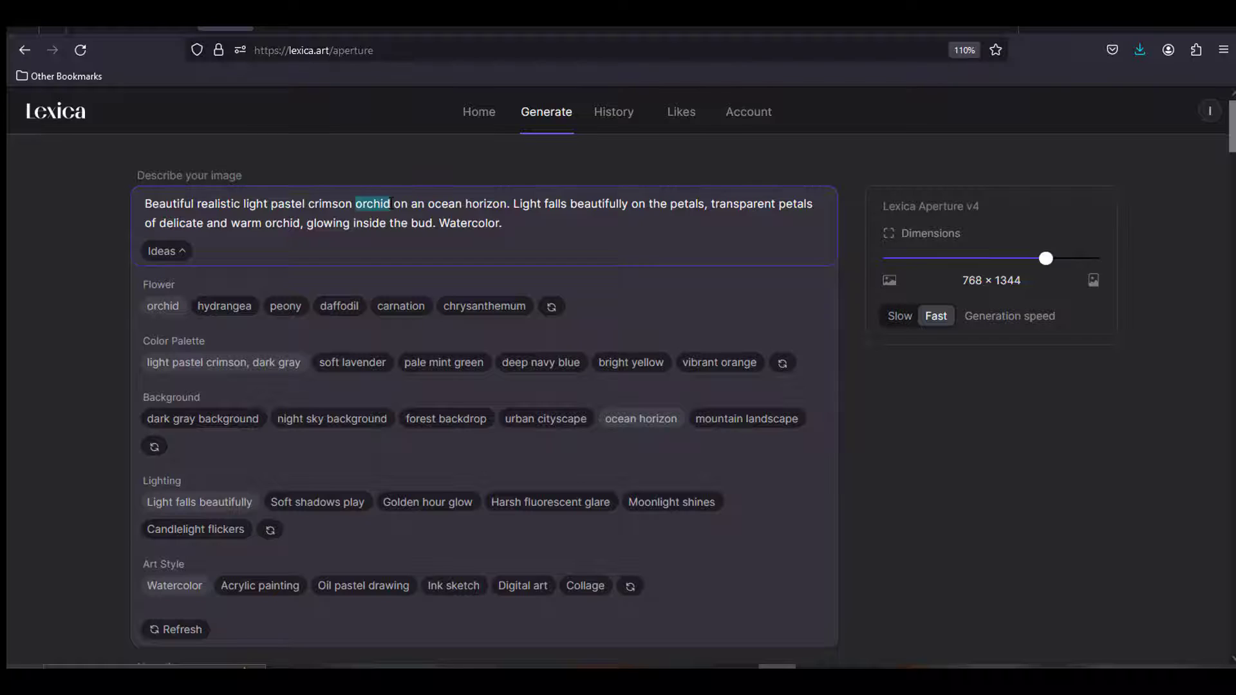
click(285, 306)
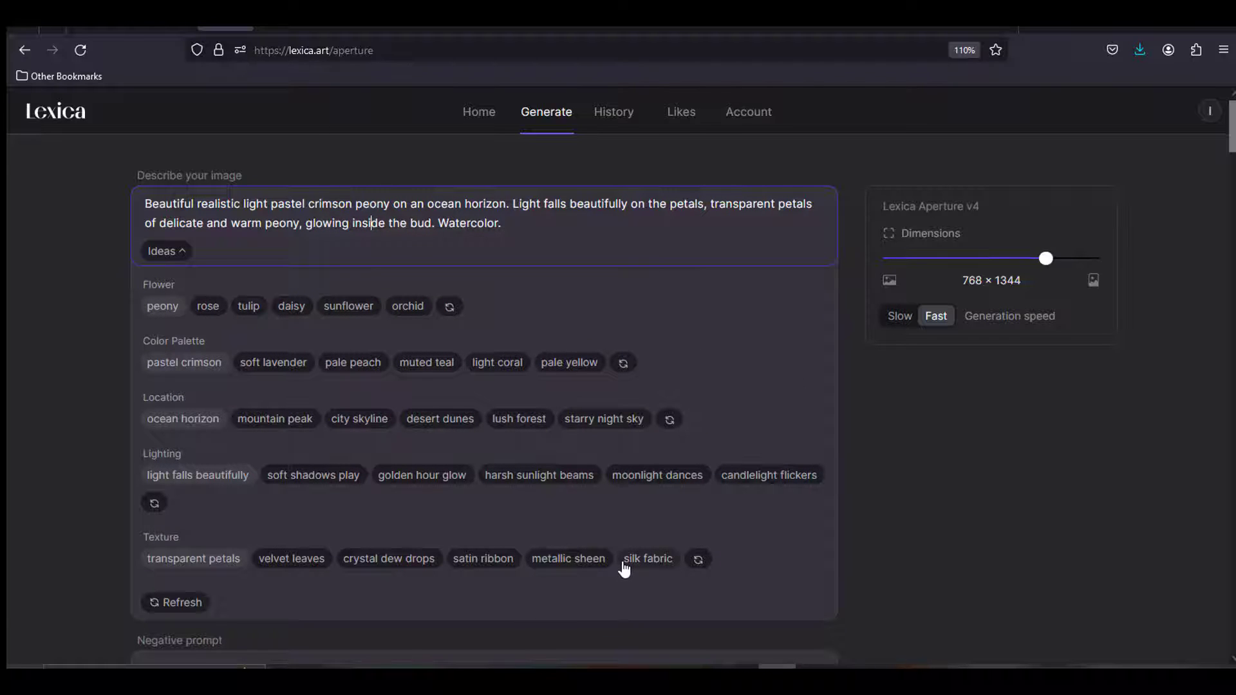
Step: Generate and review peony images with Watercolor replaced by silk fabric and the Location suggestion set to city skyline
double_click(498, 222)
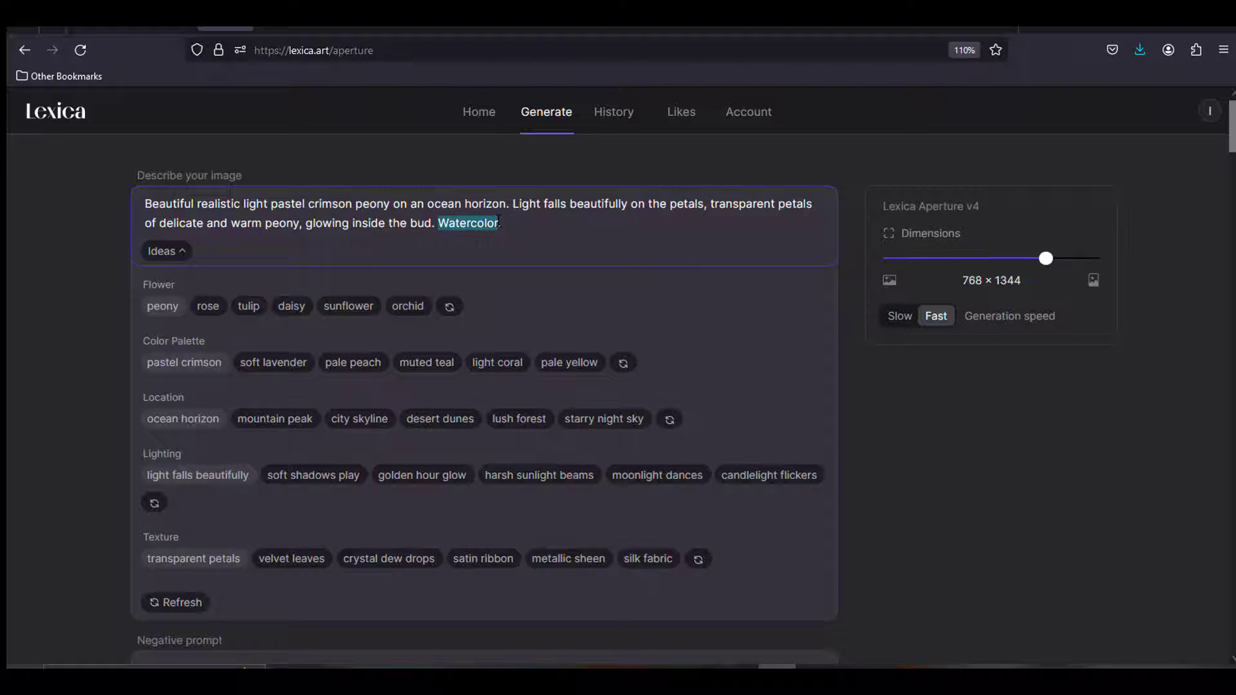
text(silk fabric)
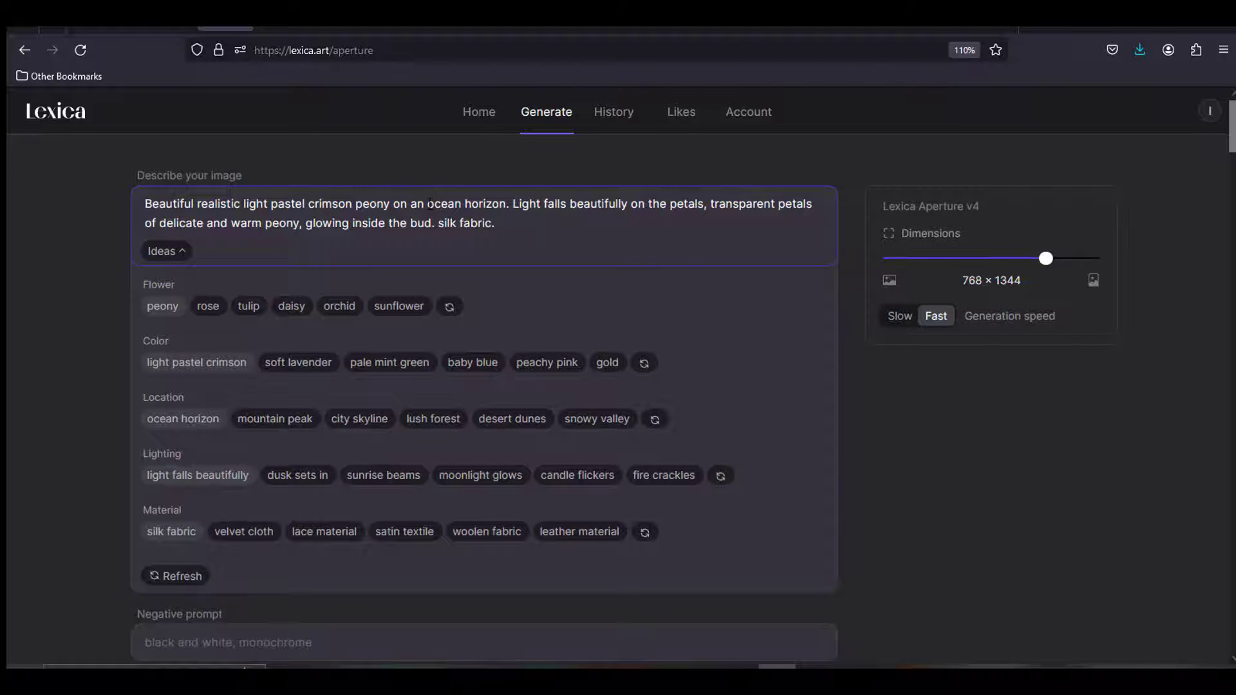
click(358, 420)
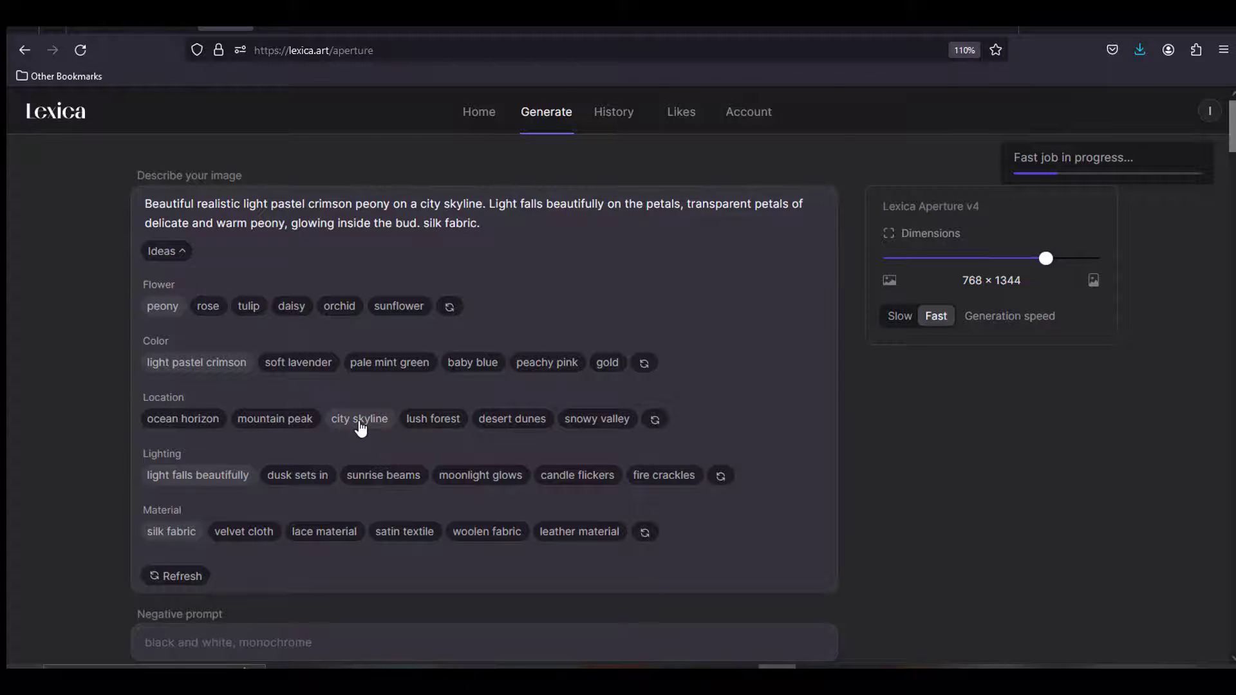
scroll(1001, 400, down, 6)
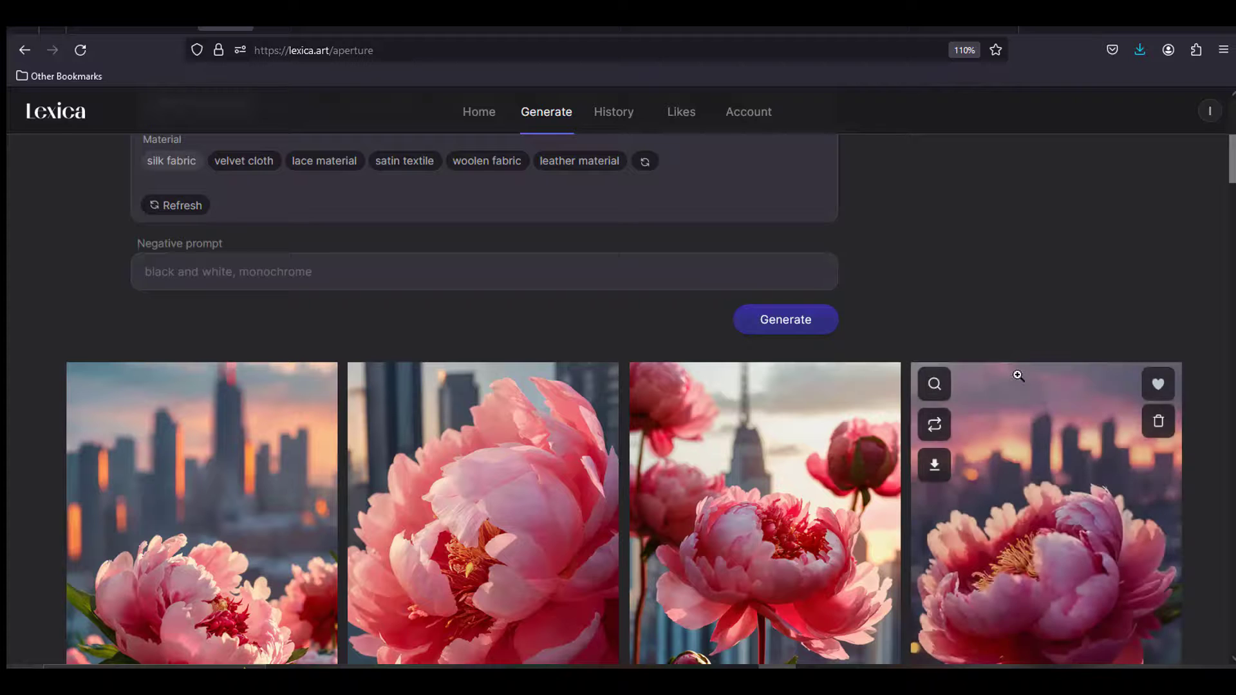
scroll(1030, 335, down, 3)
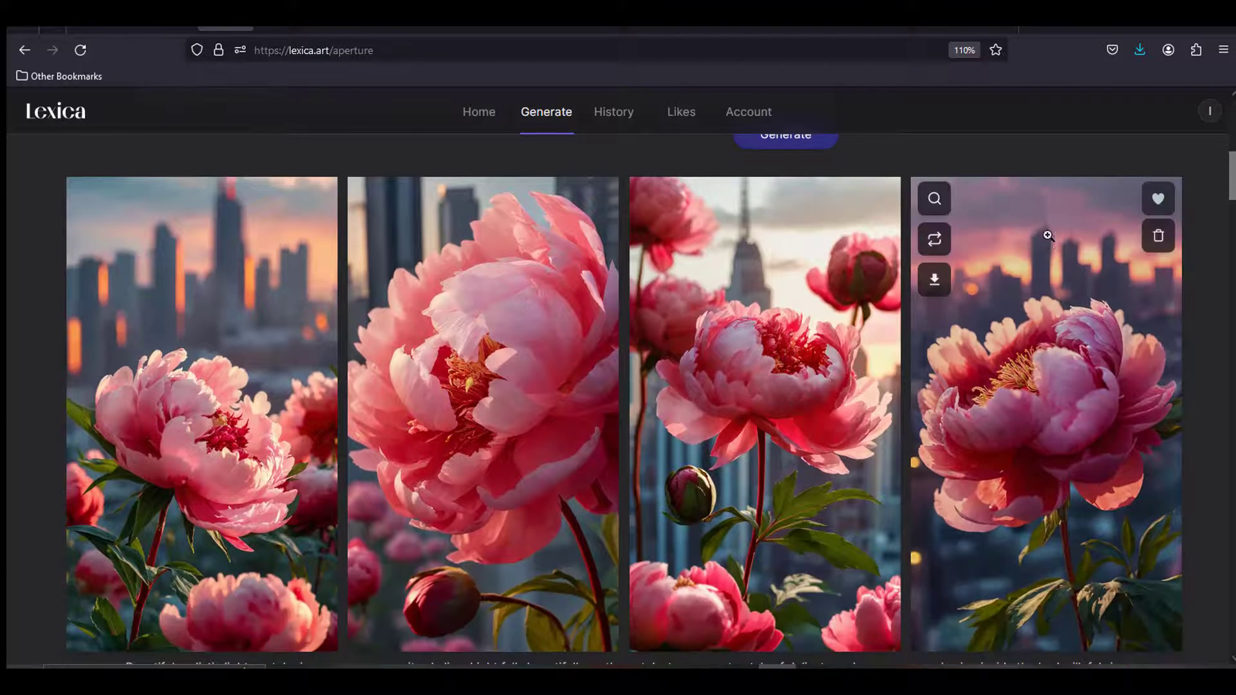
mouse_move(470, 465)
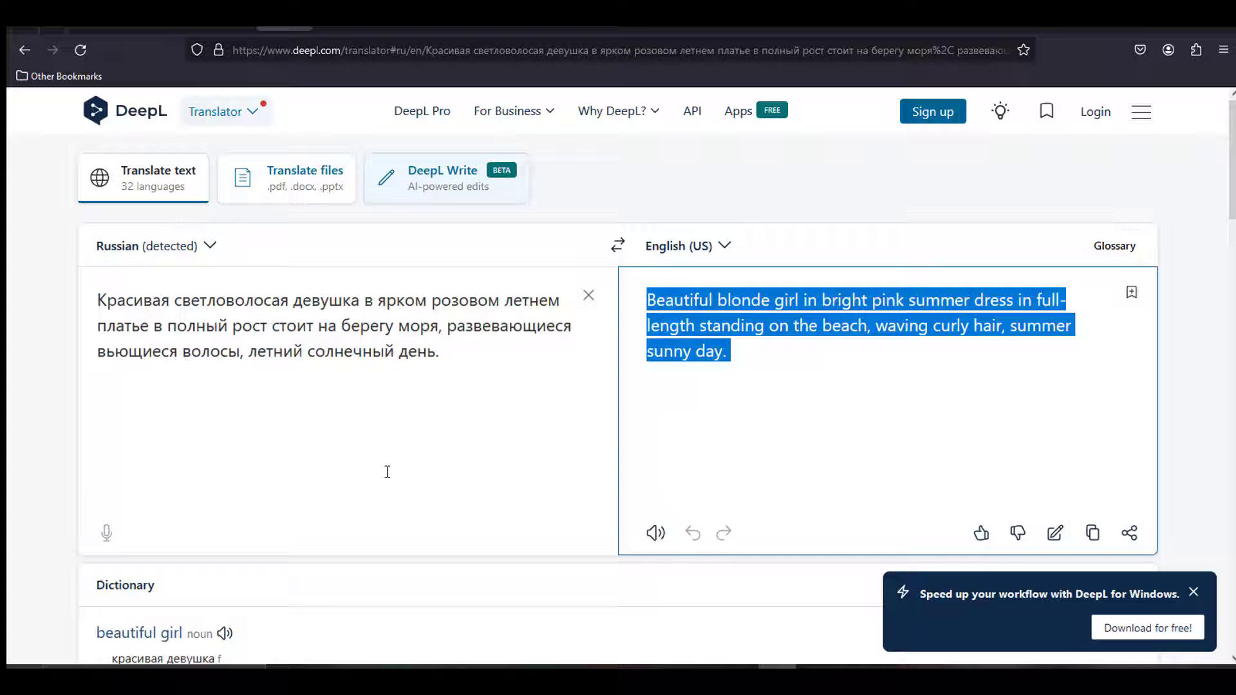
Step: Switch to DeepL, copy the full English translation about the blonde girl on the beach and paste it into Notepad
click(464, 350)
drag(463, 350, 664, 338)
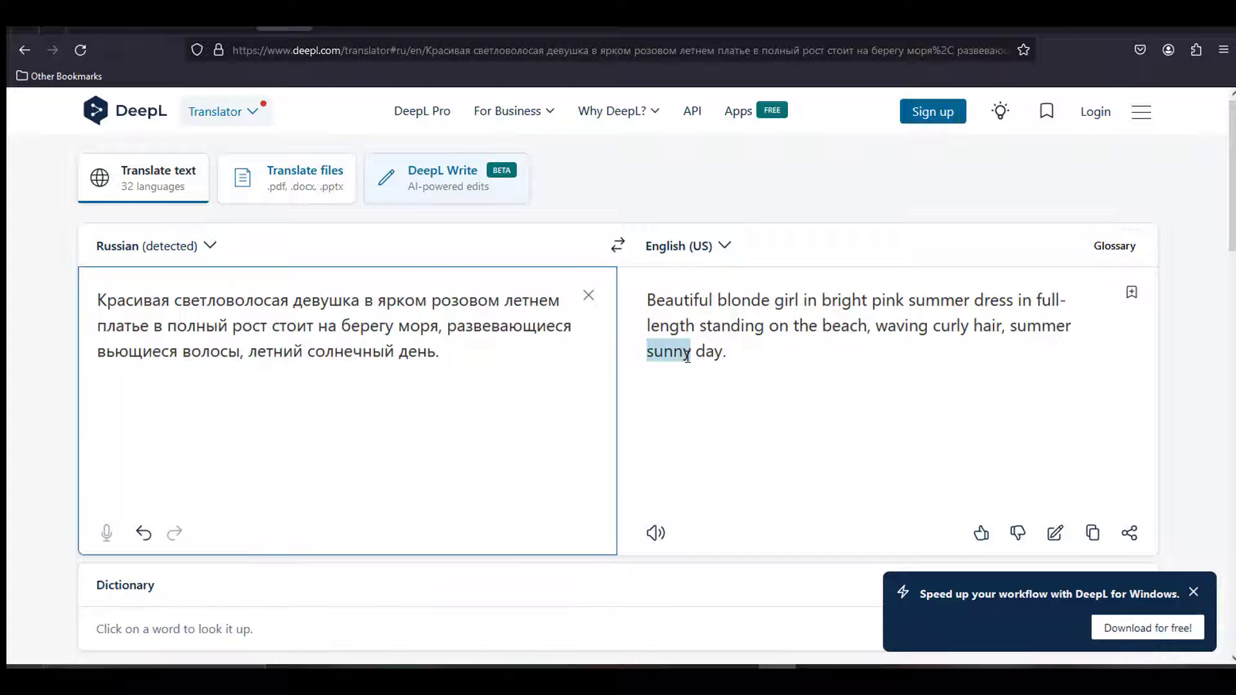
click(1194, 593)
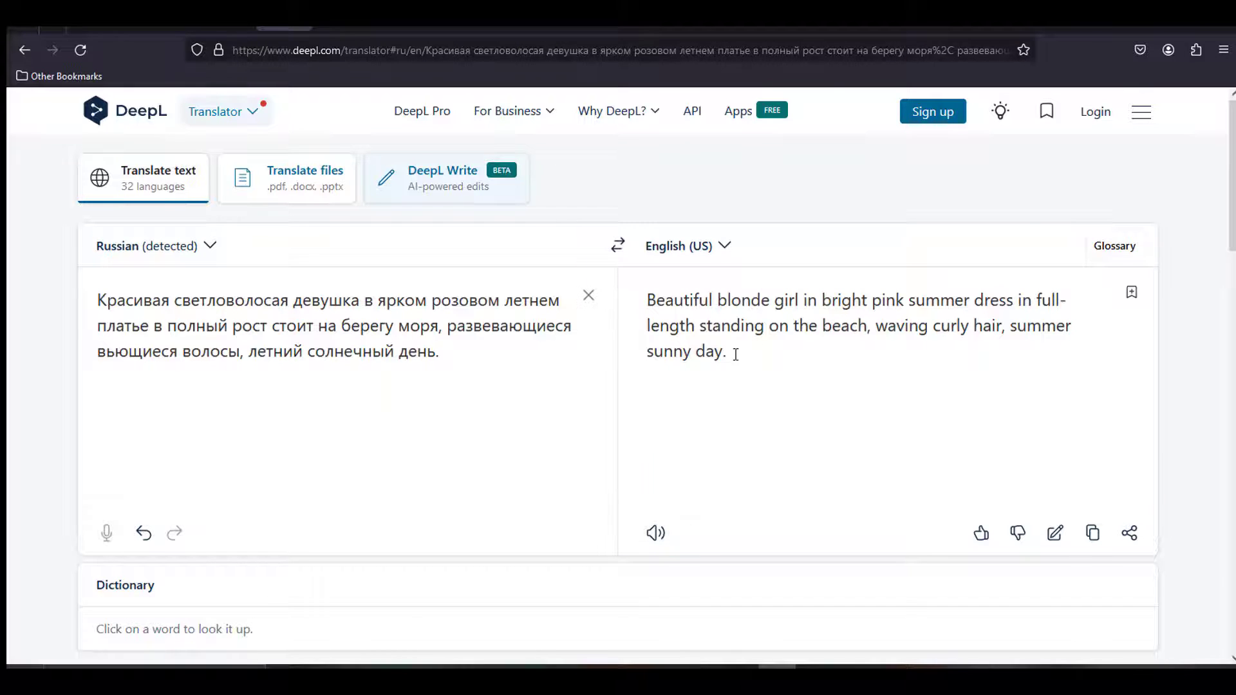
drag(737, 354, 619, 299)
key(ctrl+c)
key(alt+Tab)
key(ctrl+v)
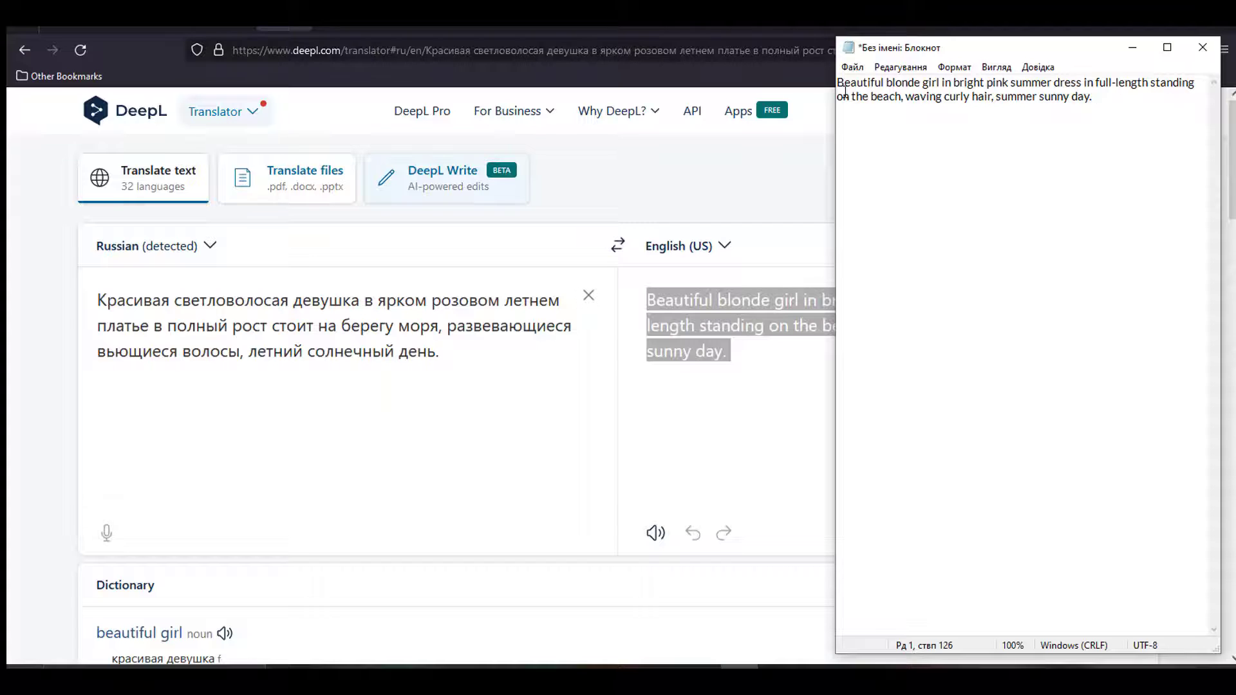
Step: Return to Lexica, browse the liked images and open the one of the girl in a red hat in the snow
click(219, 29)
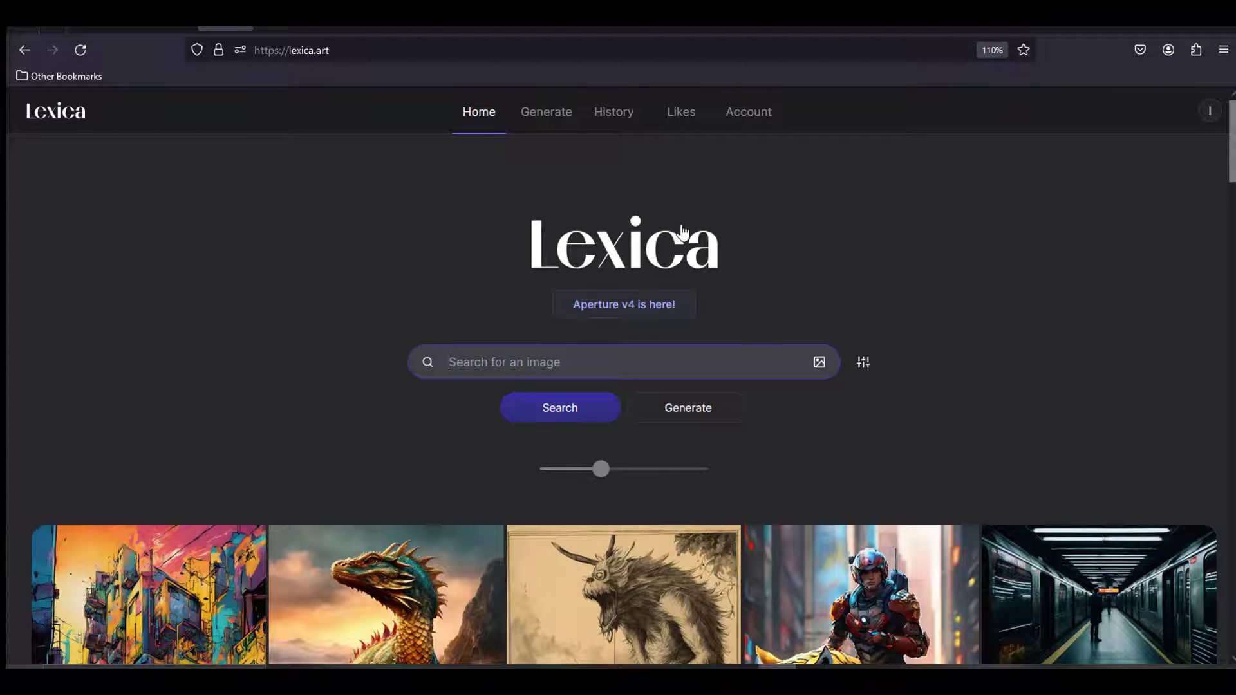
click(677, 112)
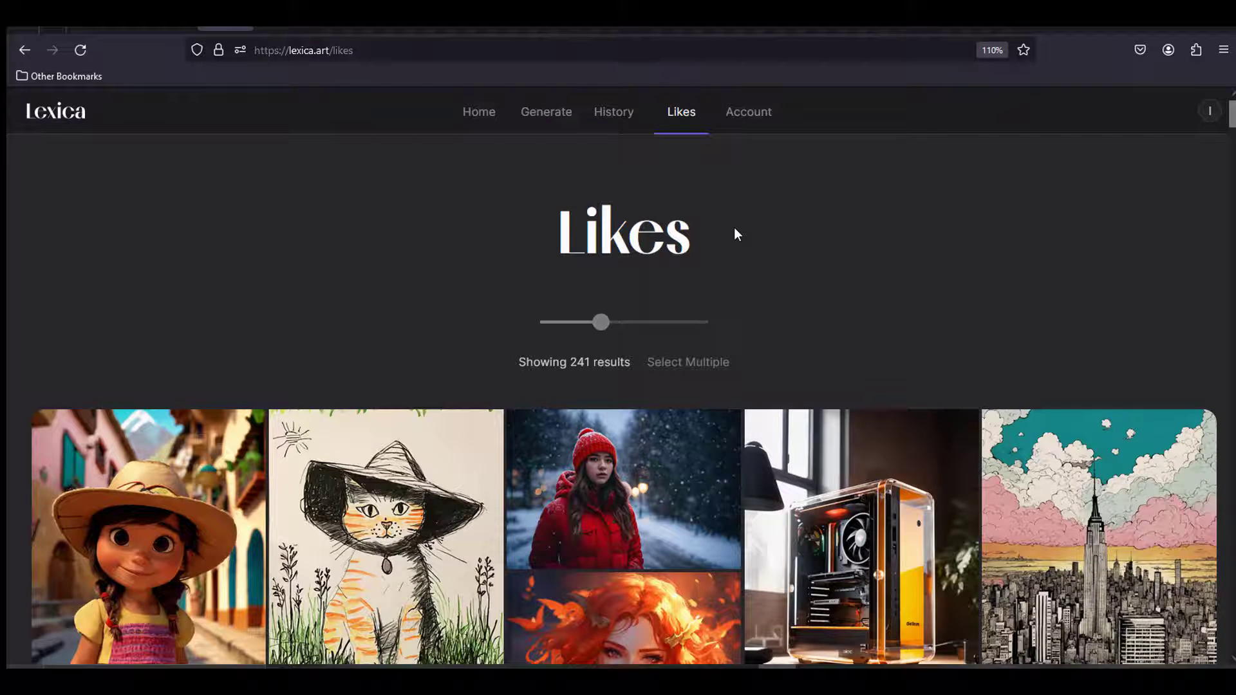
scroll(737, 235, down, 2)
scroll(737, 235, down, 2)
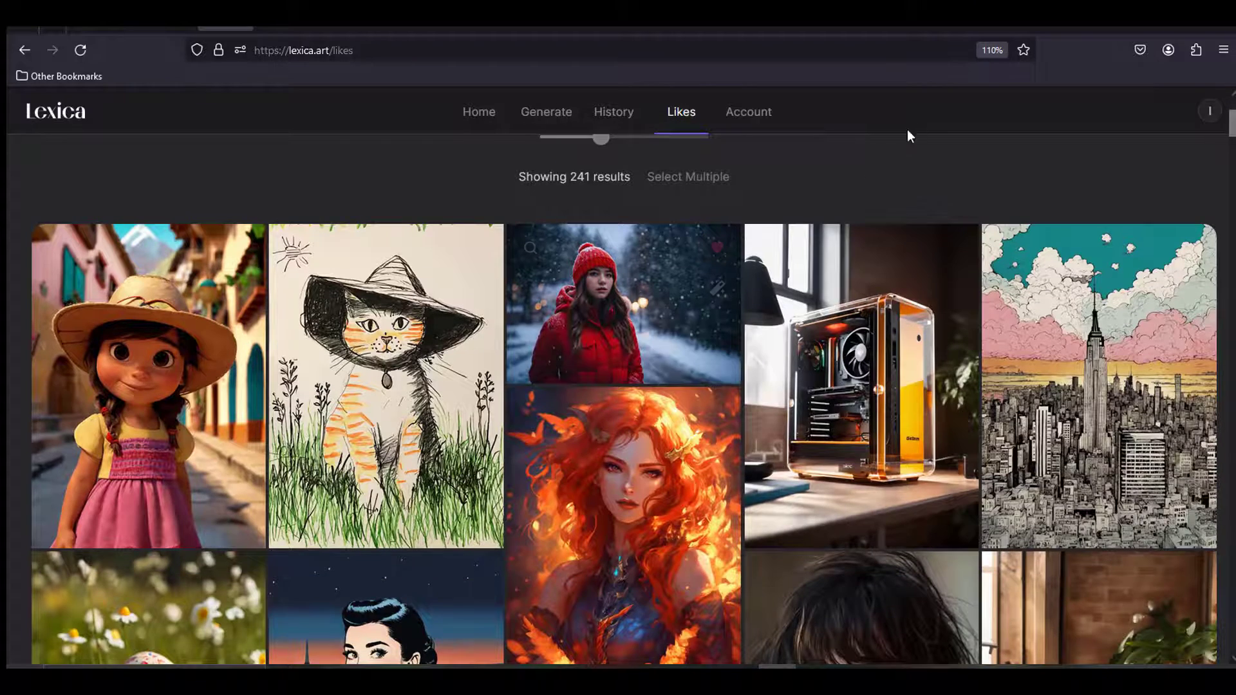
click(639, 301)
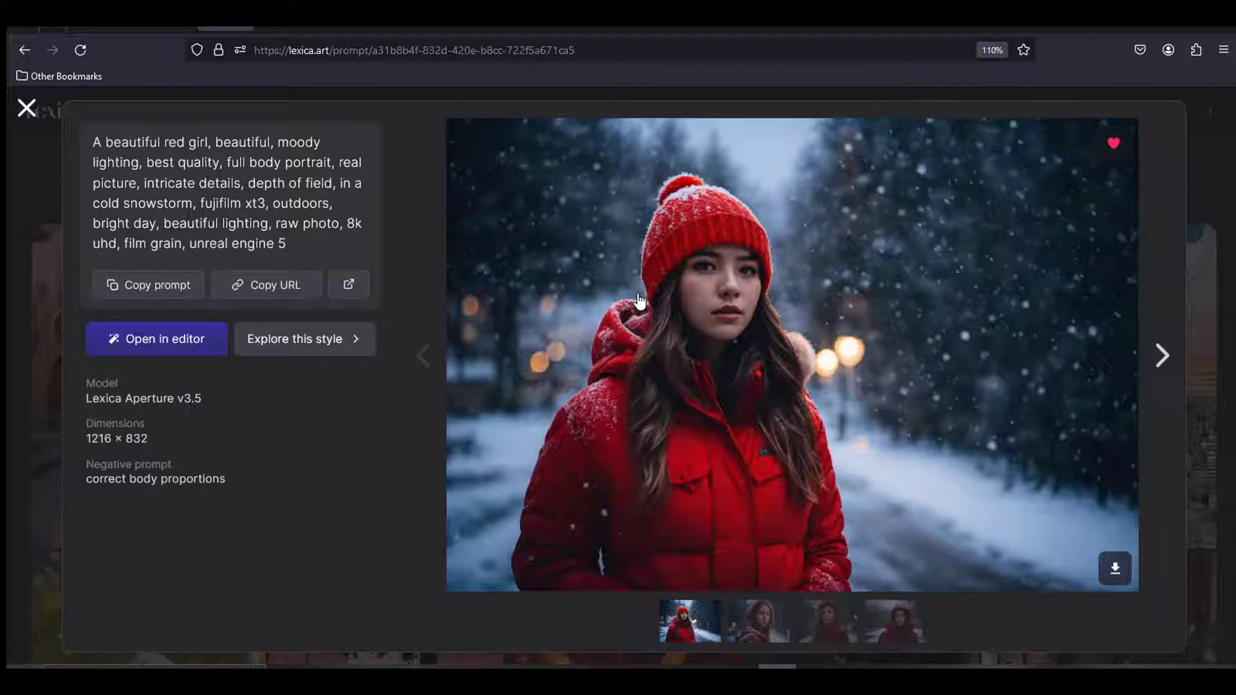
Step: View the other variations of the red-jacket girl image and return to the first one
click(756, 621)
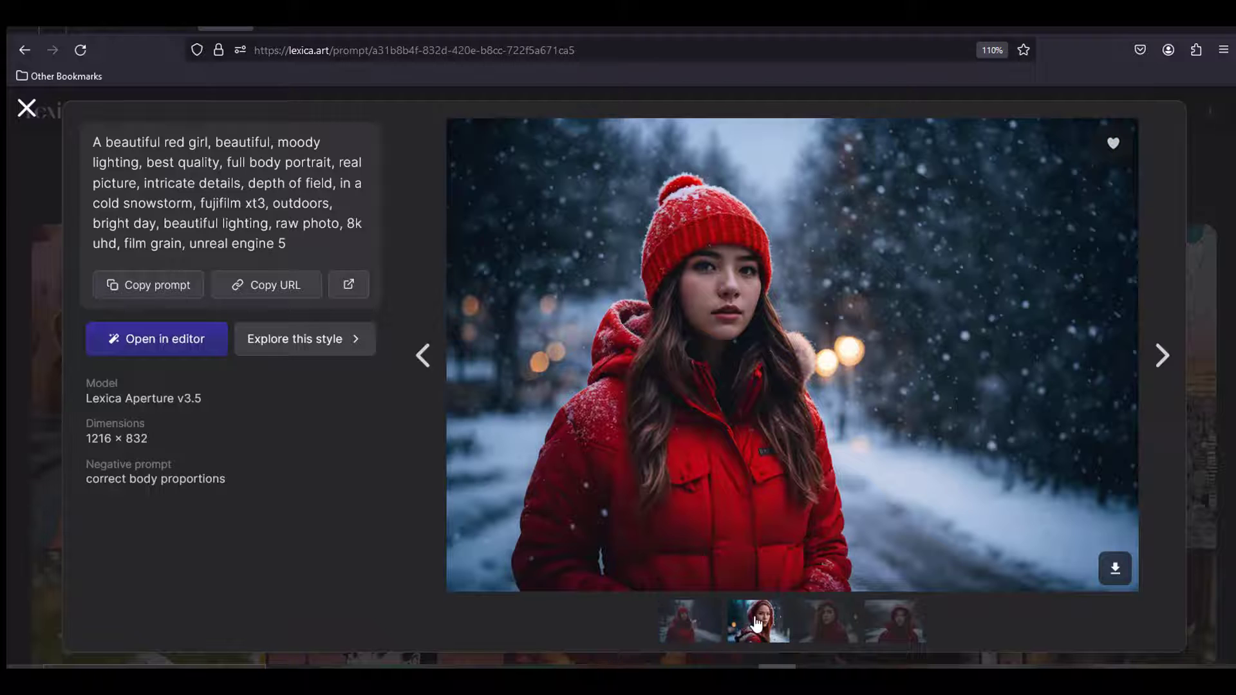
click(823, 621)
click(874, 629)
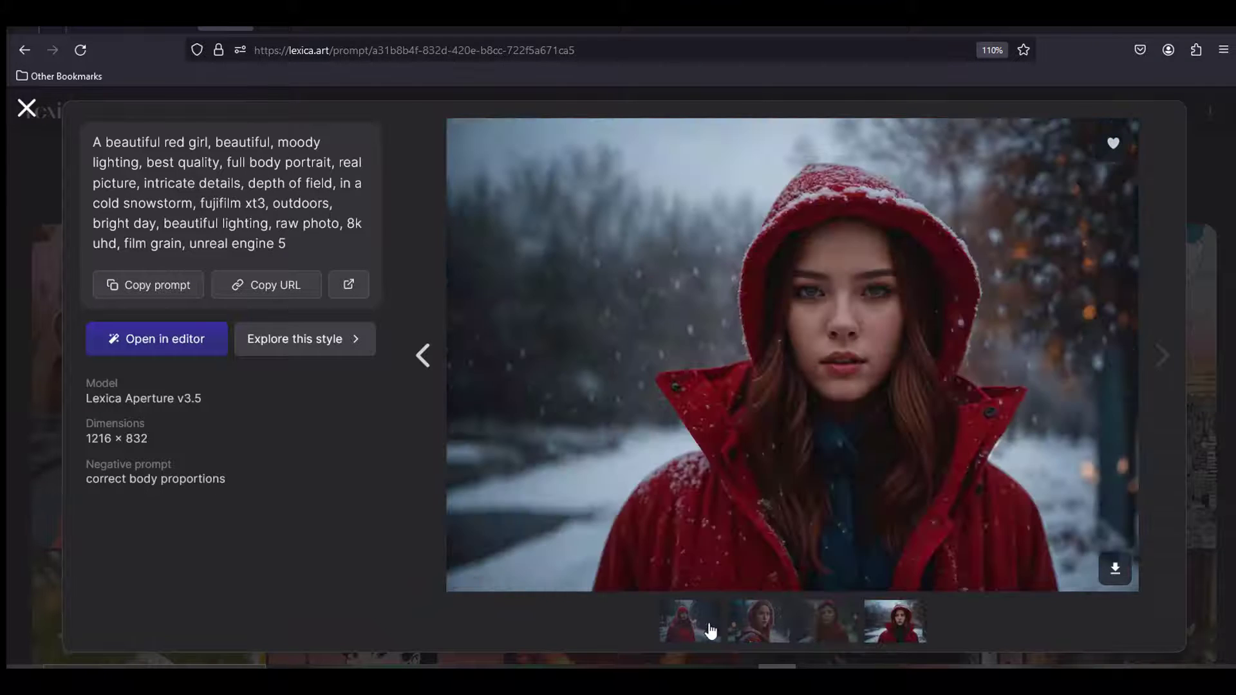
click(698, 624)
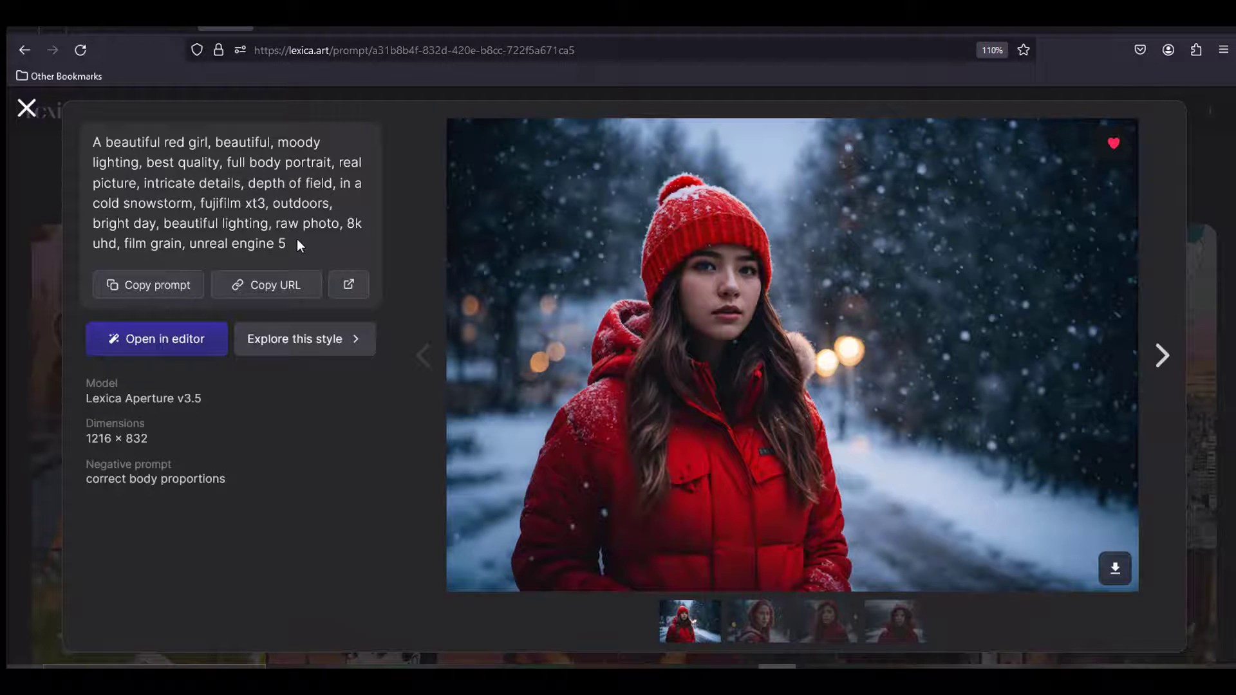
Step: Copy the whole prompt of the snow portrait and paste it into an empty DeepL translation
drag(296, 238, 87, 148)
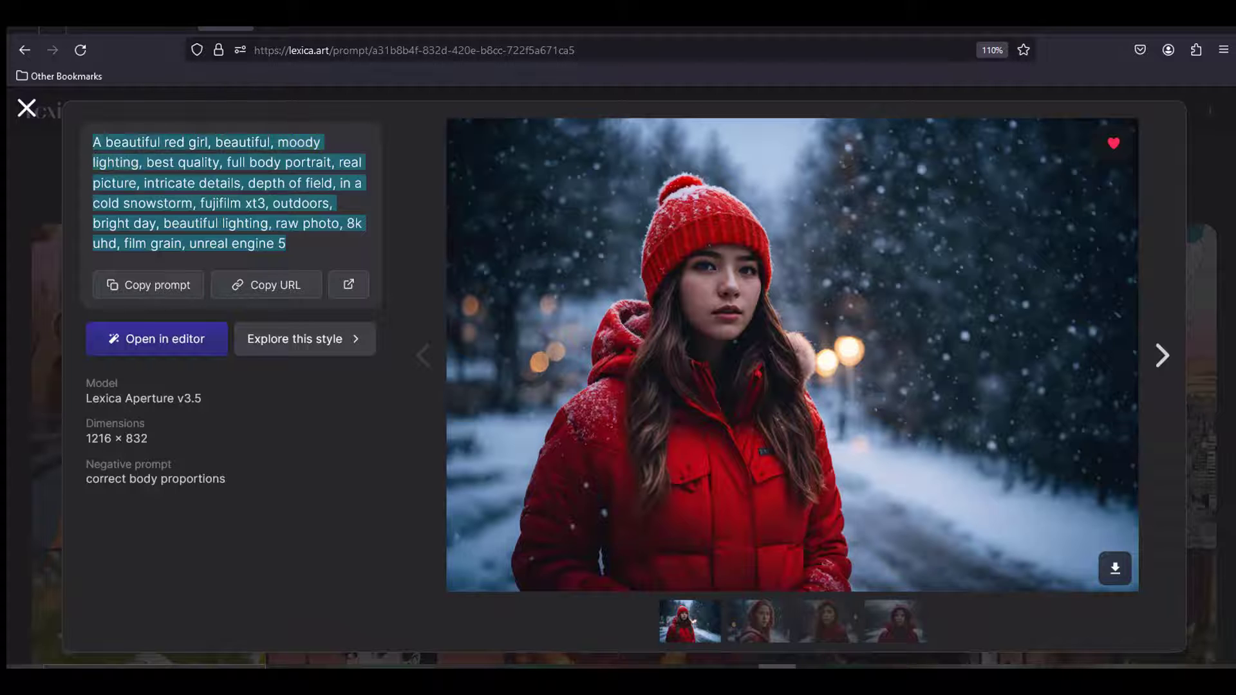
key(ctrl+Tab)
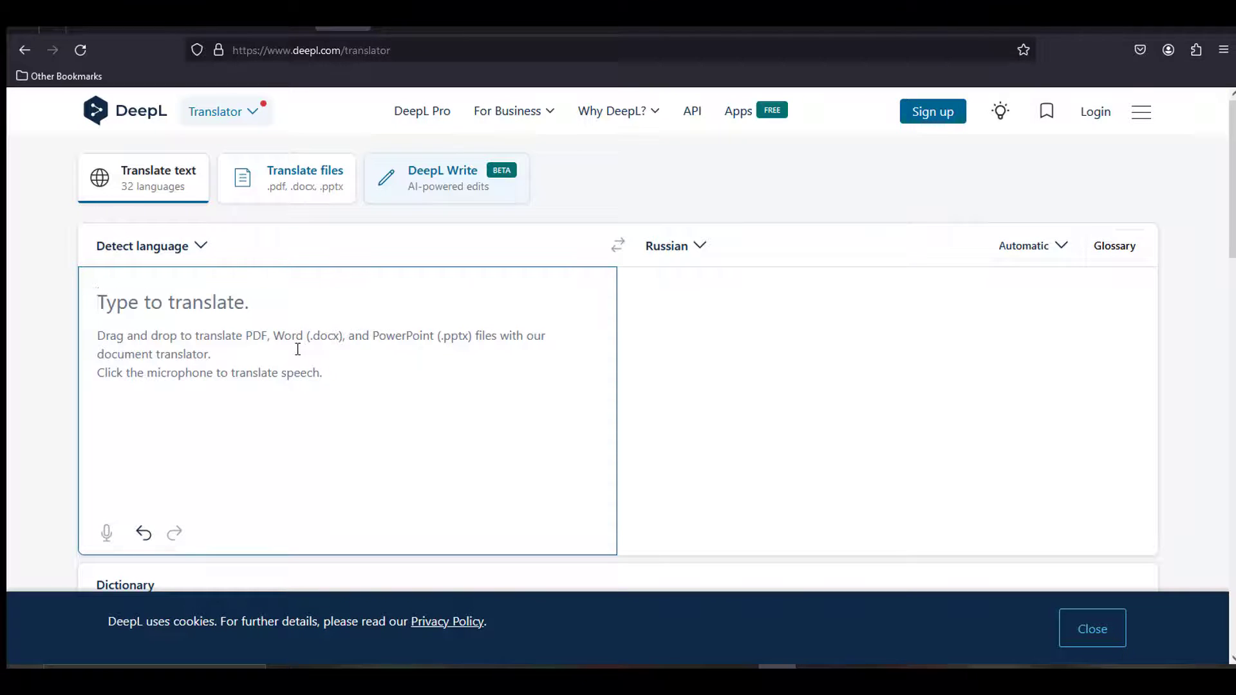
key(ctrl+v)
Step: Delete the phrases "A beautiful red girl," and "moody lighting," from the English source text
drag(228, 299, 49, 277)
key(BackSpace)
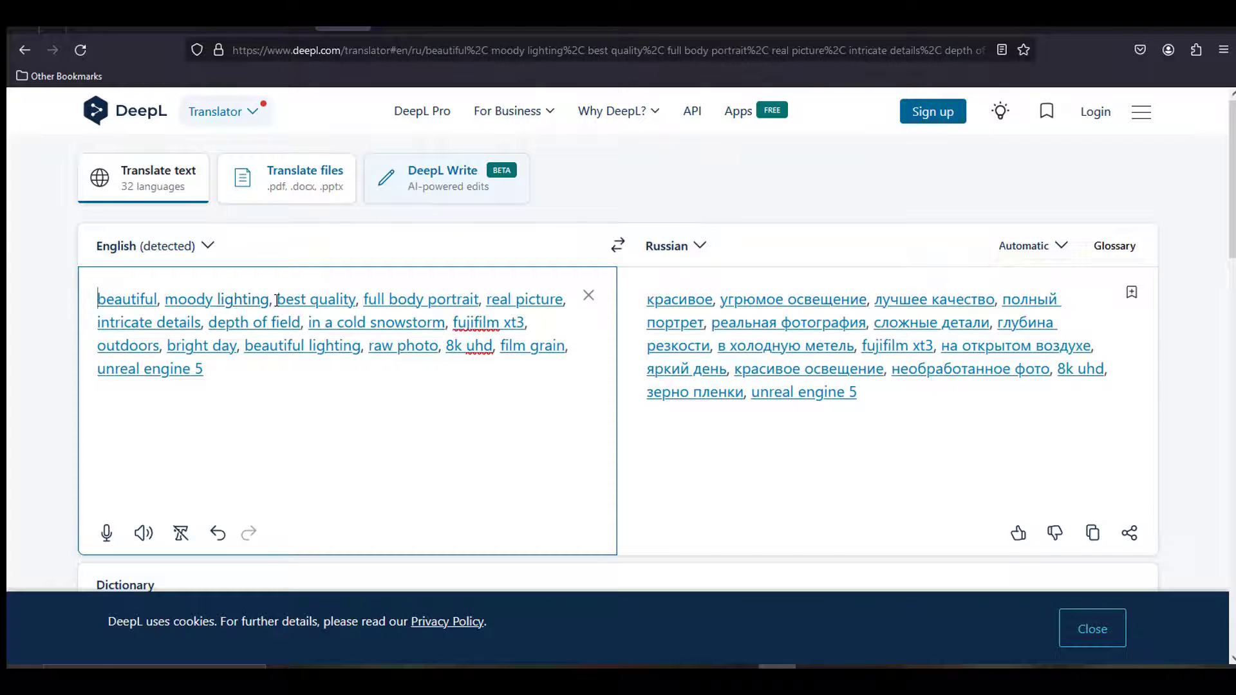
drag(276, 300, 165, 297)
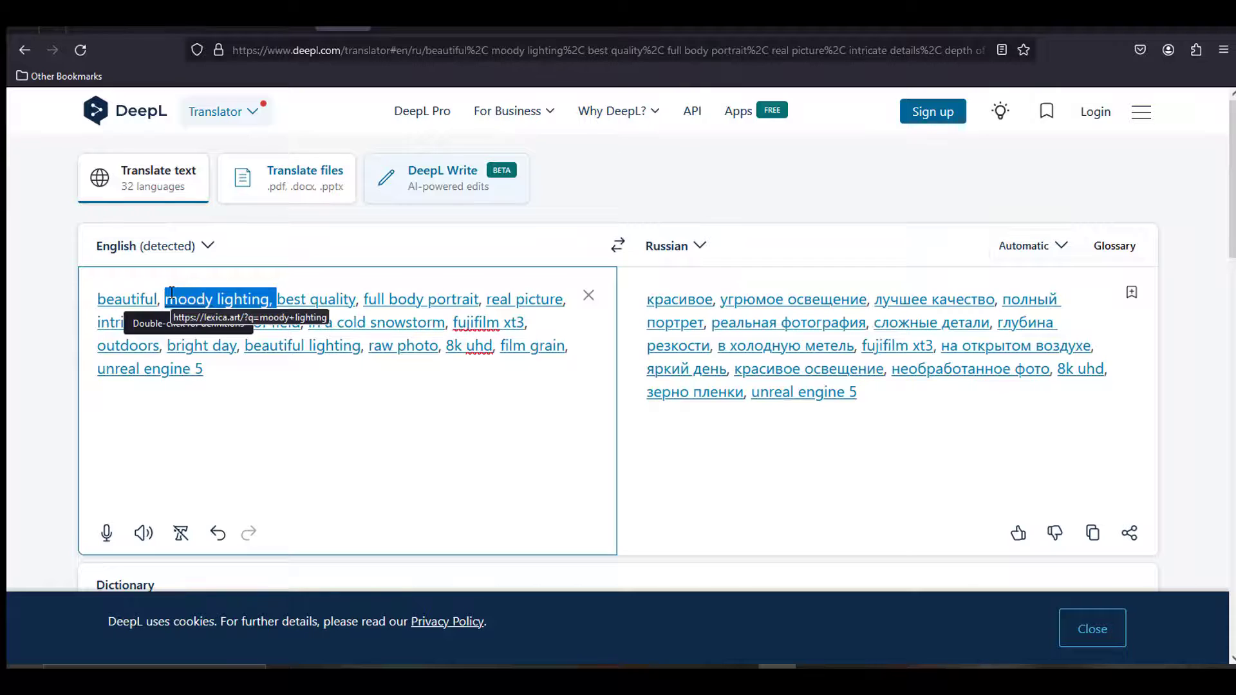
key(BackSpace)
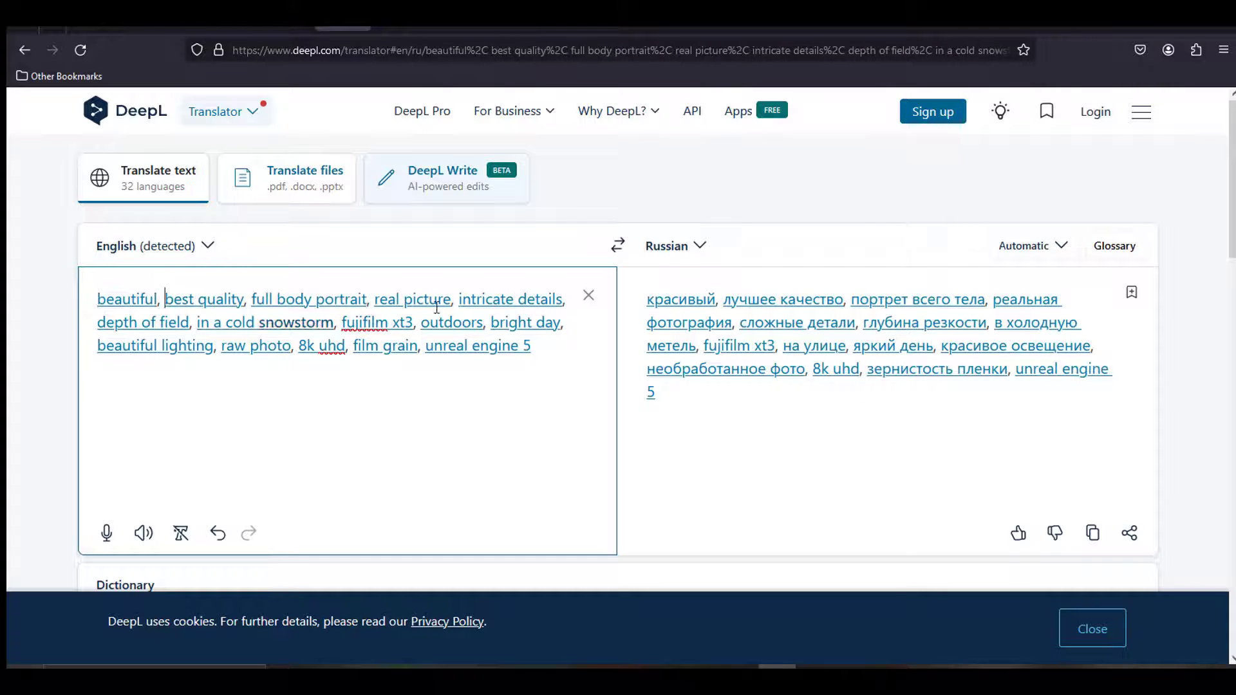